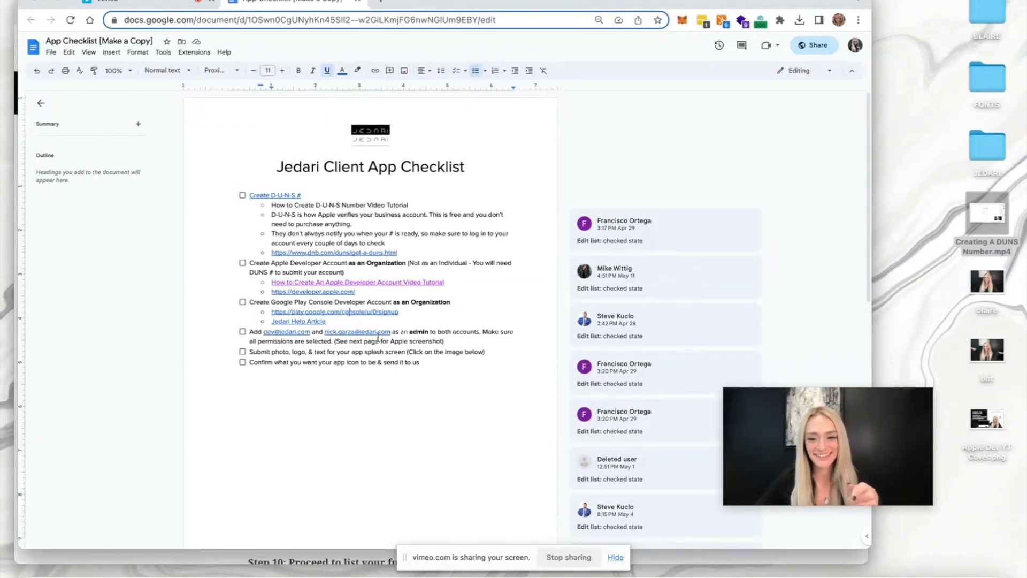
- Open the play.google.com/console signup link from the App Checklist doc in a new tab
{"action": "left_click", "coordinate": [344, 312]}
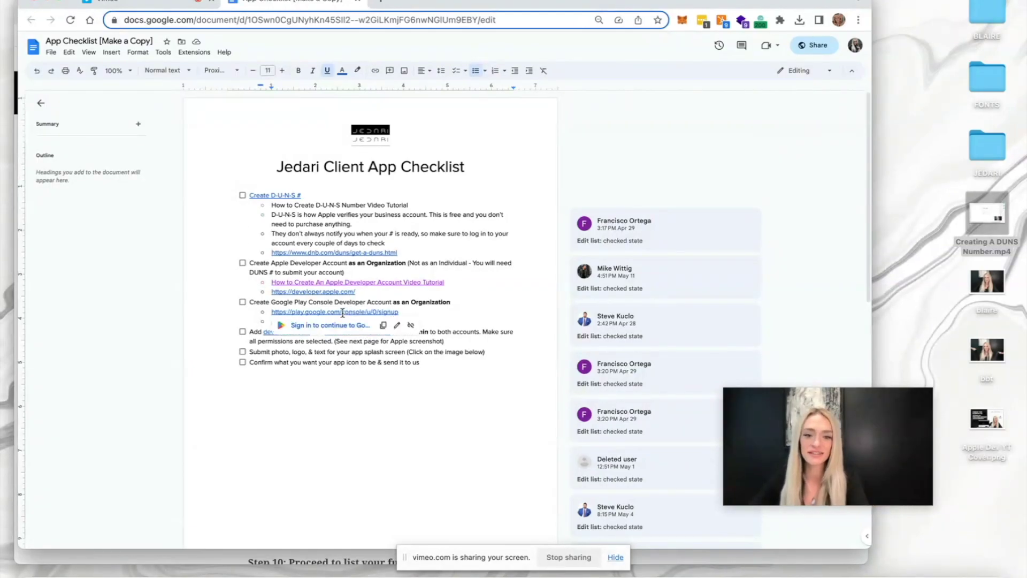
{"action": "left_click", "coordinate": [321, 330]}
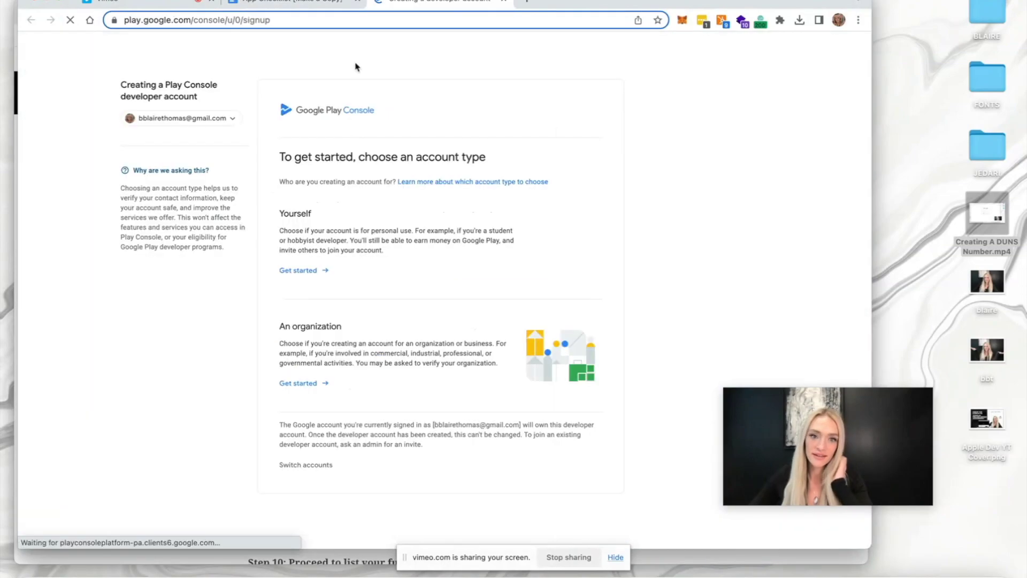
- Choose An organization as the developer account type on the signup page
{"action": "left_click", "coordinate": [130, 23]}
{"action": "left_click", "coordinate": [130, 23]}
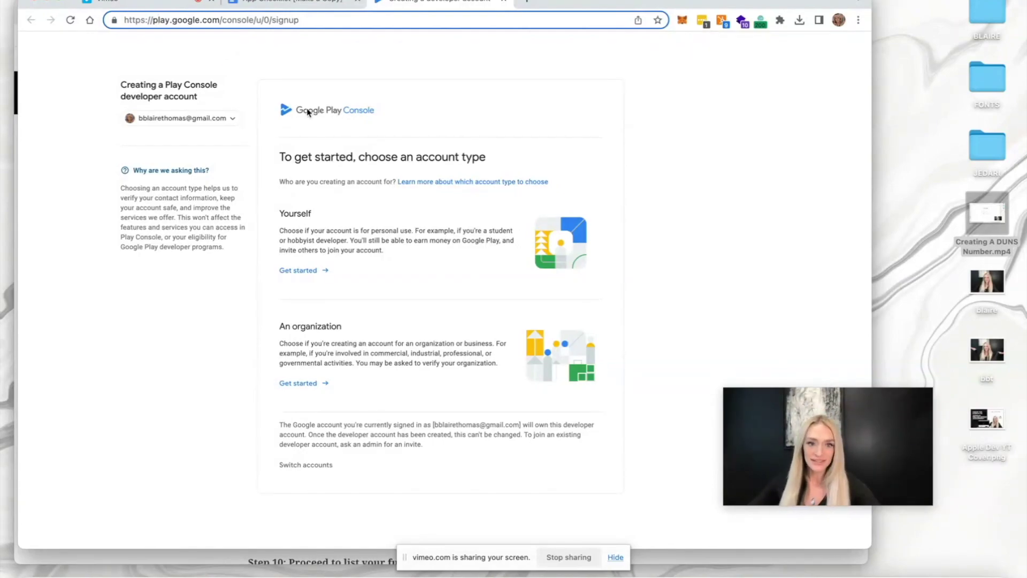
{"action": "left_click_drag", "start_coordinate": [280, 156], "coordinate": [502, 172]}
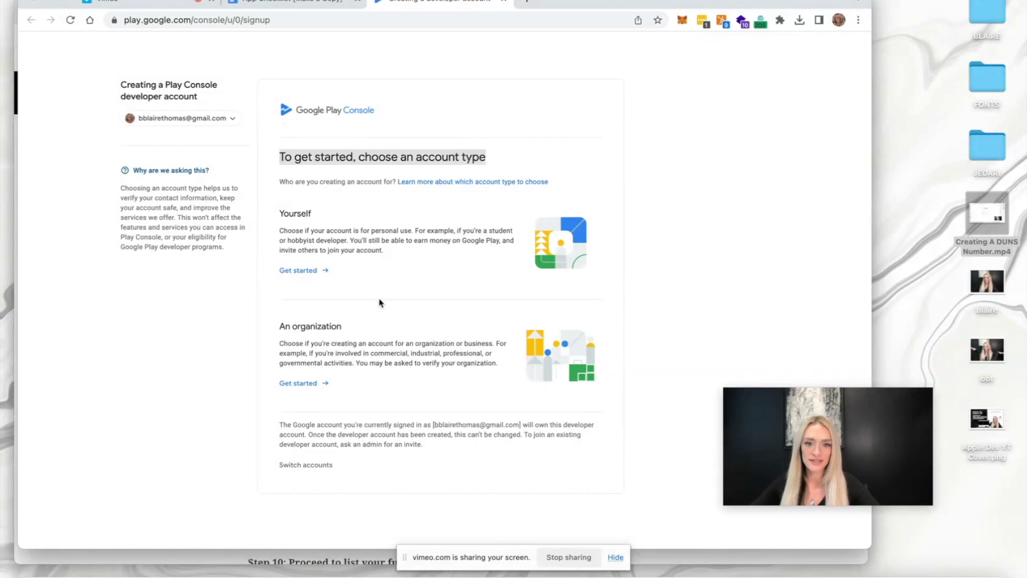
{"action": "left_click", "coordinate": [332, 409]}
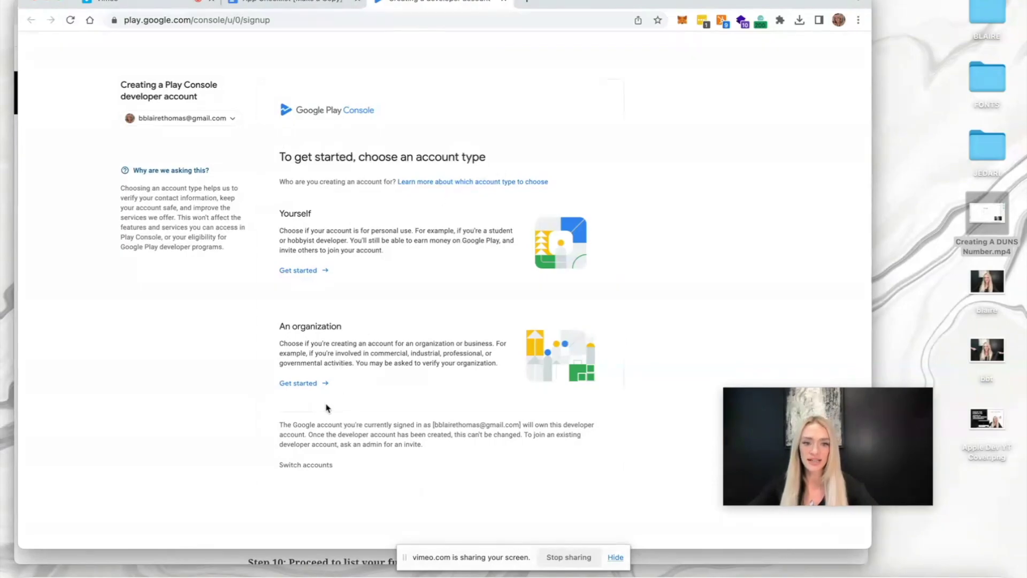
{"action": "left_click", "coordinate": [293, 383]}
{"action": "scroll", "coordinate": [316, 370], "scroll_direction": "down", "scroll_amount": 1}
- Enter organization name Witch Fairy LLC, type company or business, size 1 - 10 employees
{"action": "left_click", "coordinate": [443, 303]}
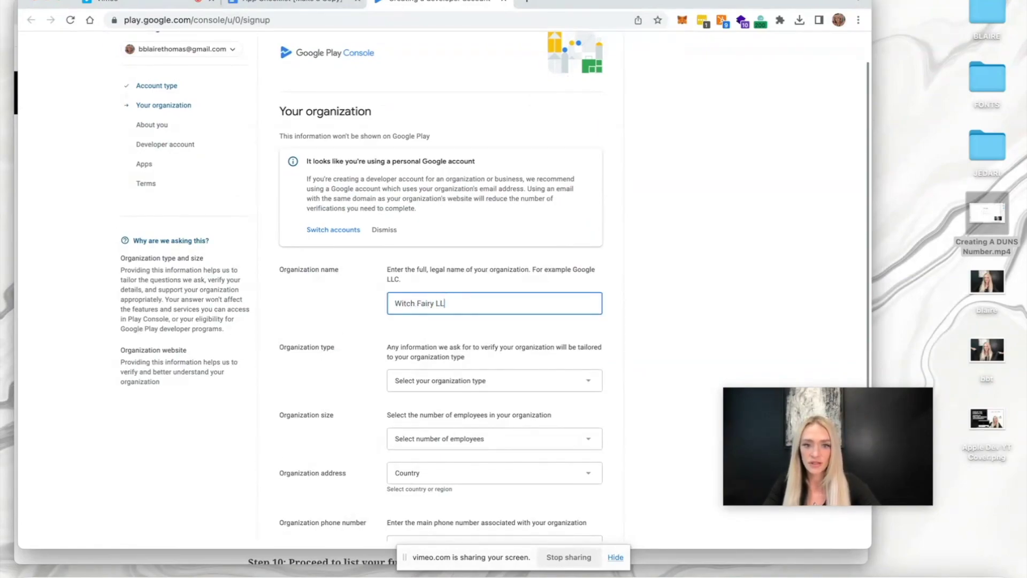
{"action": "scroll", "coordinate": [444, 306], "scroll_direction": "down", "scroll_amount": 5}
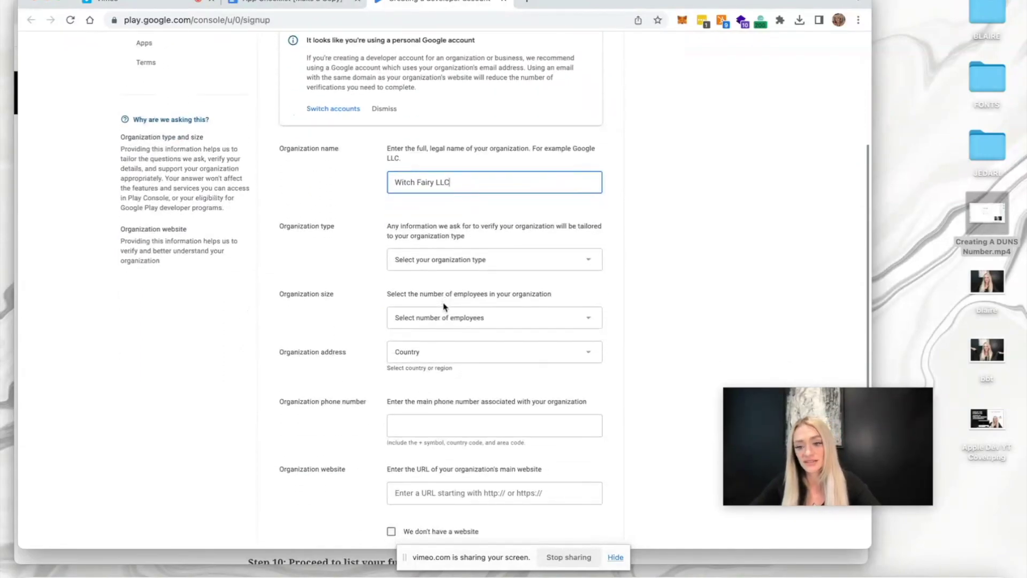
{"action": "scroll", "coordinate": [444, 307], "scroll_direction": "down", "scroll_amount": 3}
{"action": "left_click", "coordinate": [421, 185]}
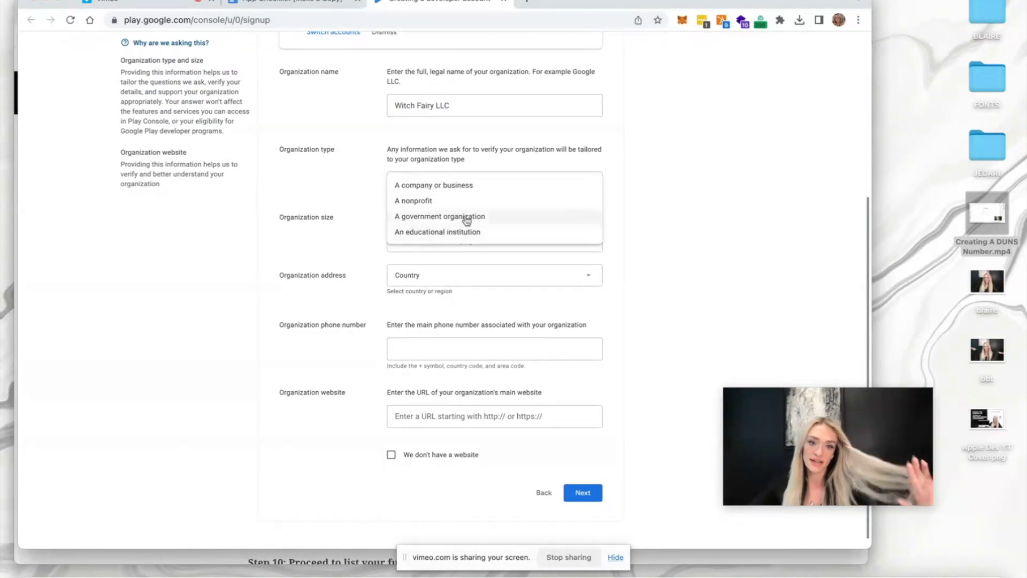
{"action": "left_click", "coordinate": [460, 186]}
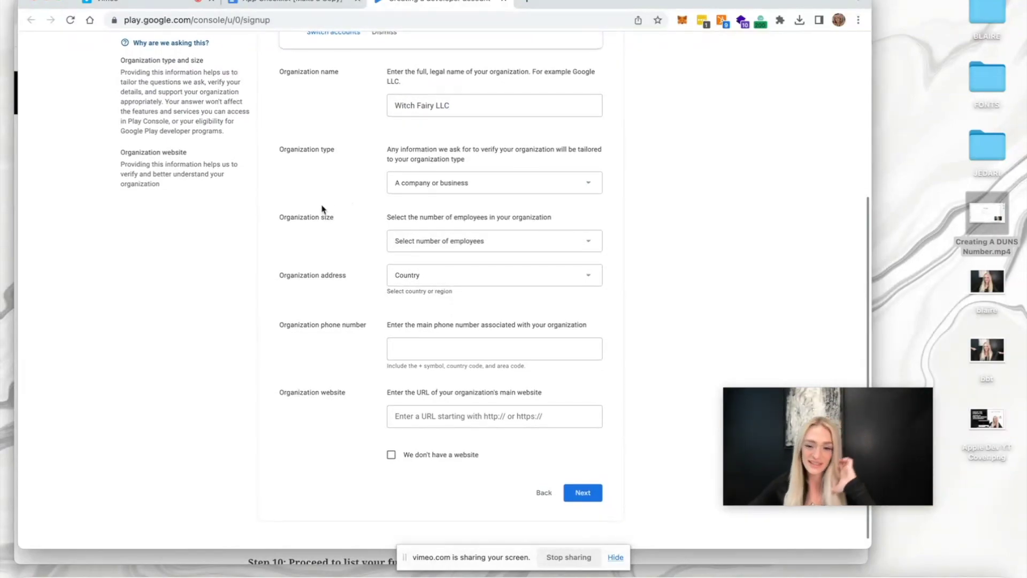
{"action": "left_click", "coordinate": [477, 240]}
{"action": "left_click", "coordinate": [425, 244]}
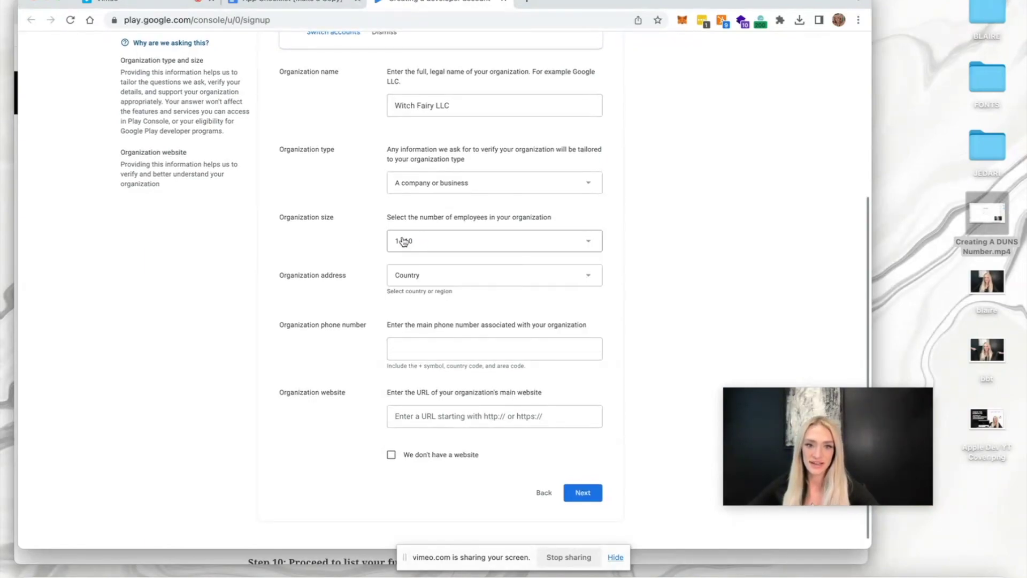
- Set the country to United States and autofill the organization's saved address and phone
{"action": "left_click", "coordinate": [424, 278]}
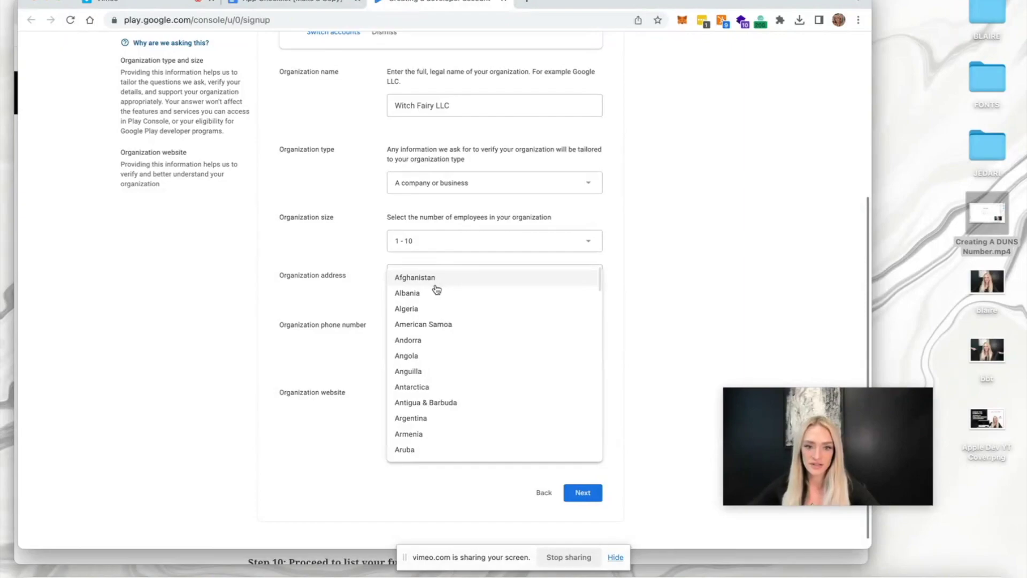
{"action": "type", "text": "un"}
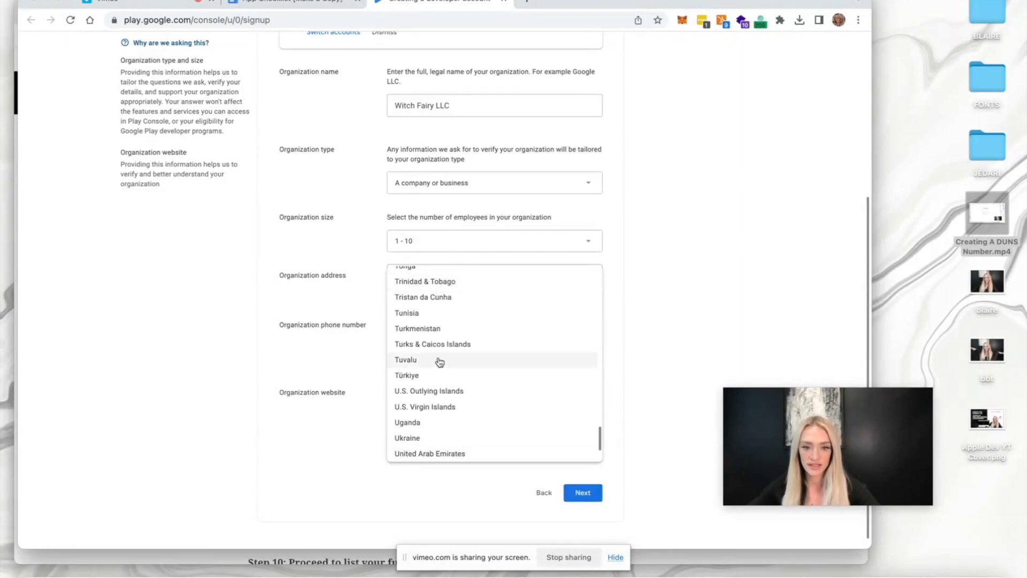
{"action": "scroll", "coordinate": [445, 371], "scroll_direction": "down", "scroll_amount": 2}
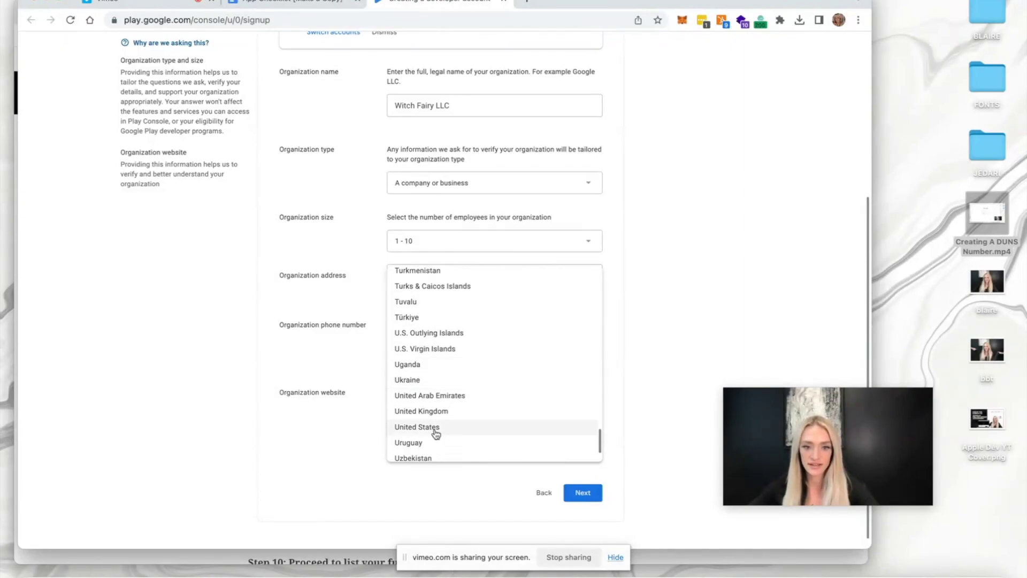
{"action": "left_click", "coordinate": [432, 428]}
{"action": "scroll", "coordinate": [375, 302], "scroll_direction": "down", "scroll_amount": 1}
{"action": "left_click", "coordinate": [415, 301]}
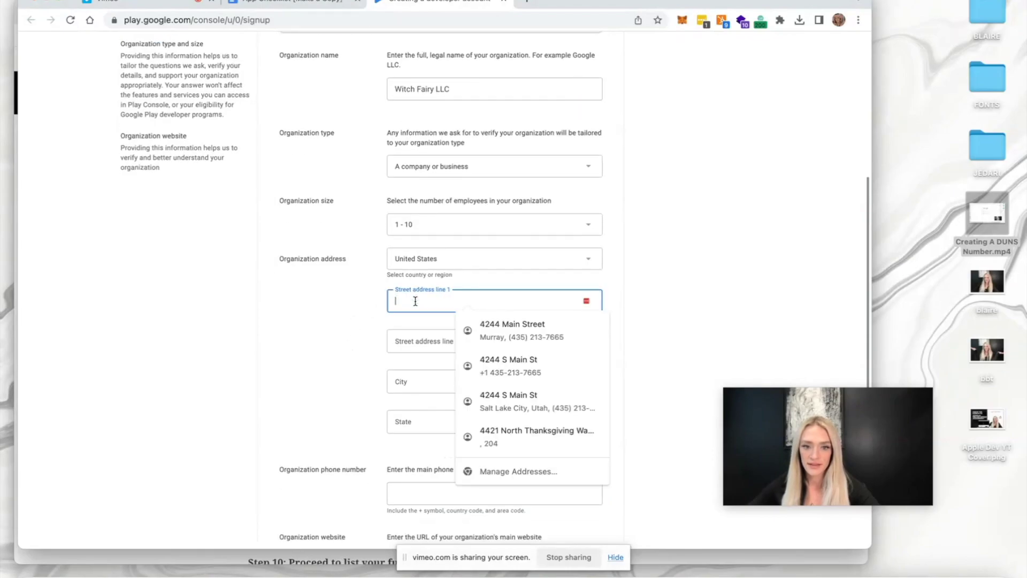
{"action": "type", "text": "4244"}
{"action": "left_click", "coordinate": [513, 330]}
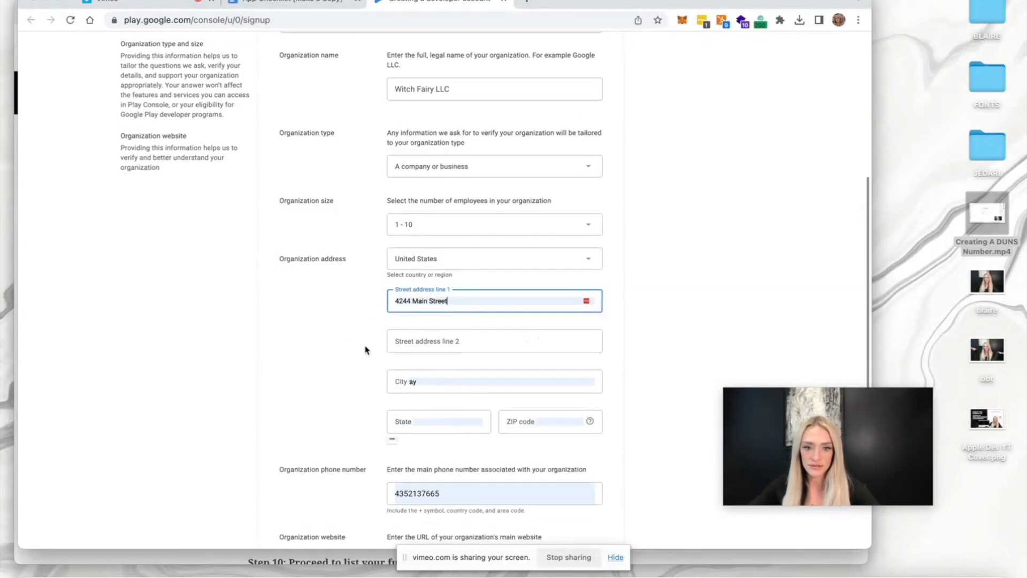
{"action": "scroll", "coordinate": [406, 348], "scroll_direction": "down", "scroll_amount": 3}
{"action": "left_click", "coordinate": [407, 349]}
{"action": "key", "text": "Escape"}
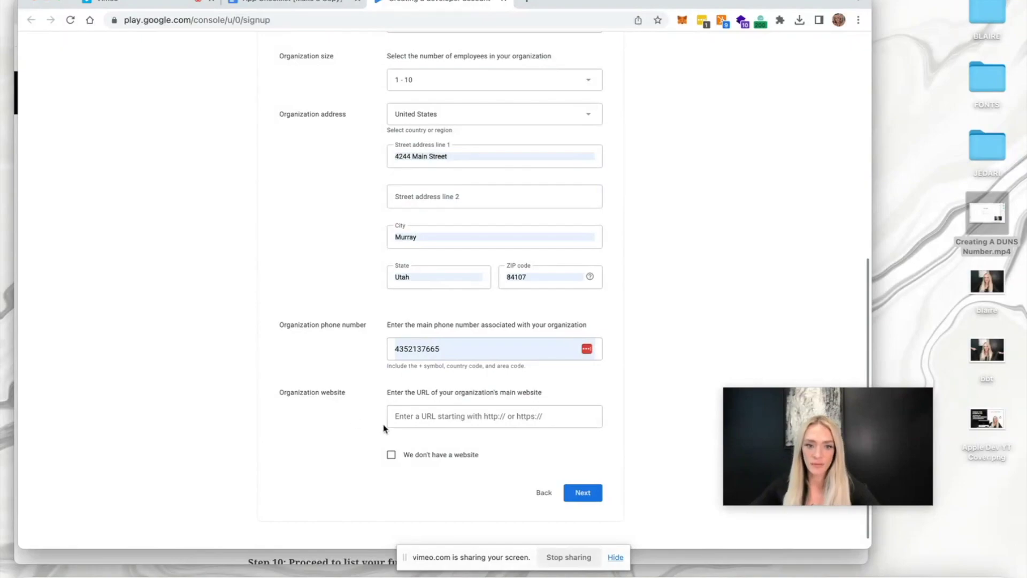
{"action": "left_click", "coordinate": [419, 415]}
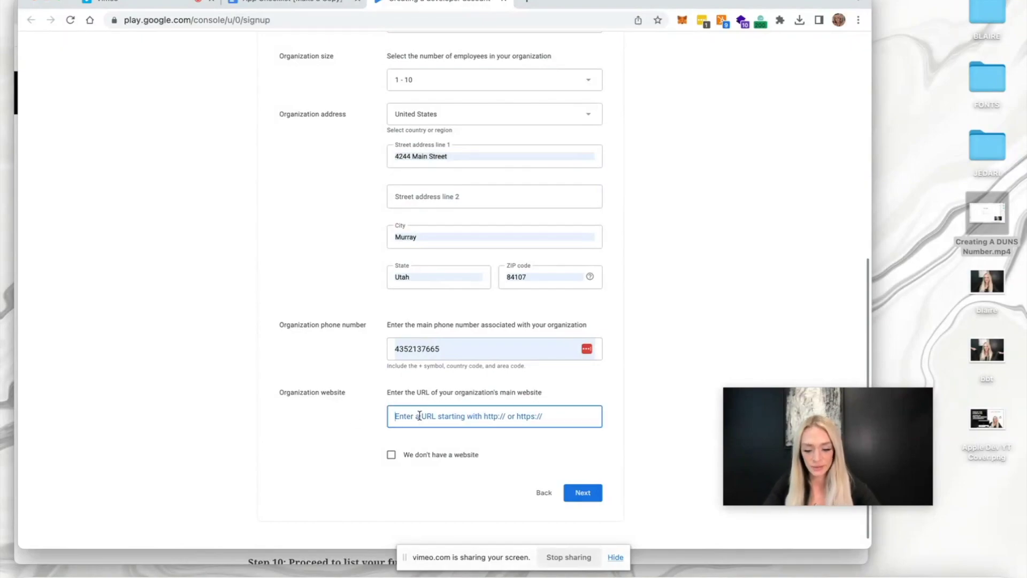
{"action": "type", "text": "https://witchfairy"}
{"action": "left_click", "coordinate": [398, 349]}
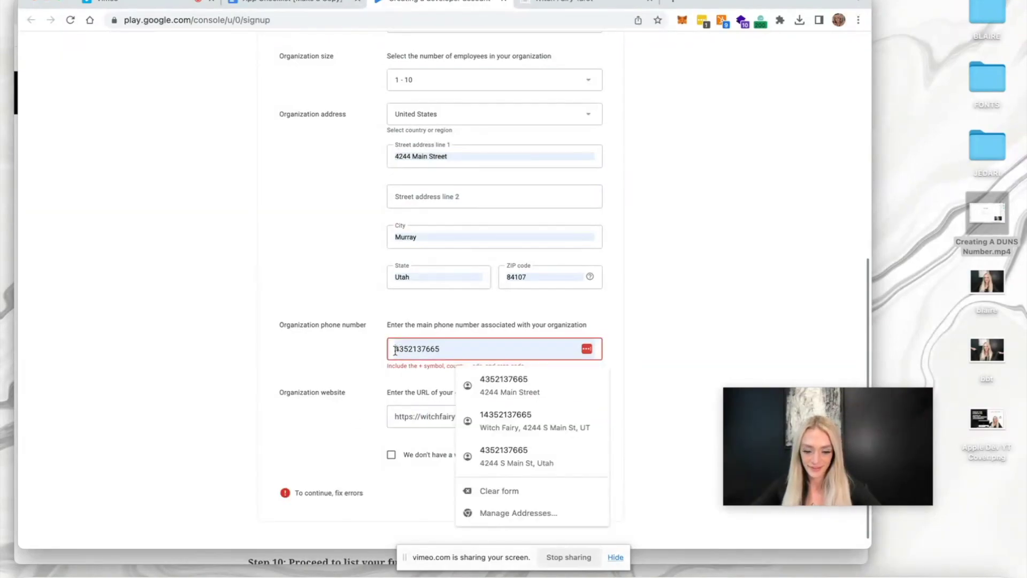
{"action": "type", "text": "+1"}
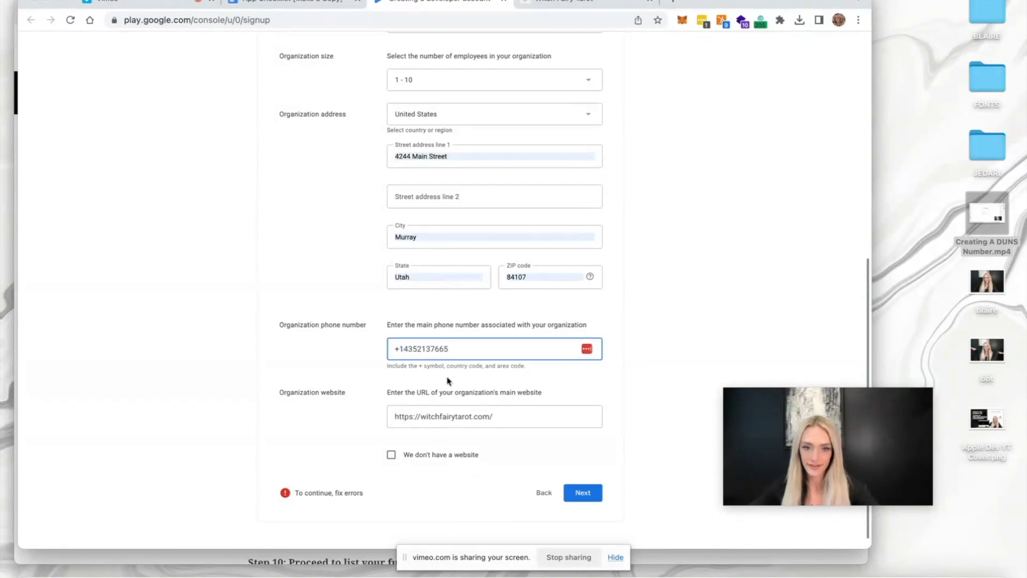
{"action": "left_click", "coordinate": [510, 376]}
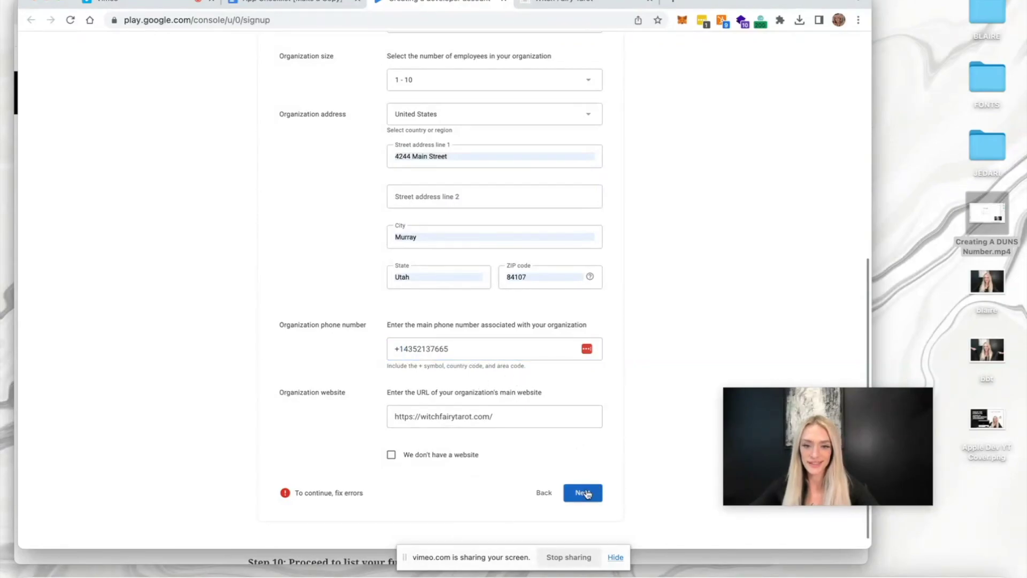
{"action": "left_click", "coordinate": [586, 492]}
- Describe previous Play Console experience as 'No previous experience'
{"action": "scroll", "coordinate": [391, 169], "scroll_direction": "down", "scroll_amount": 1}
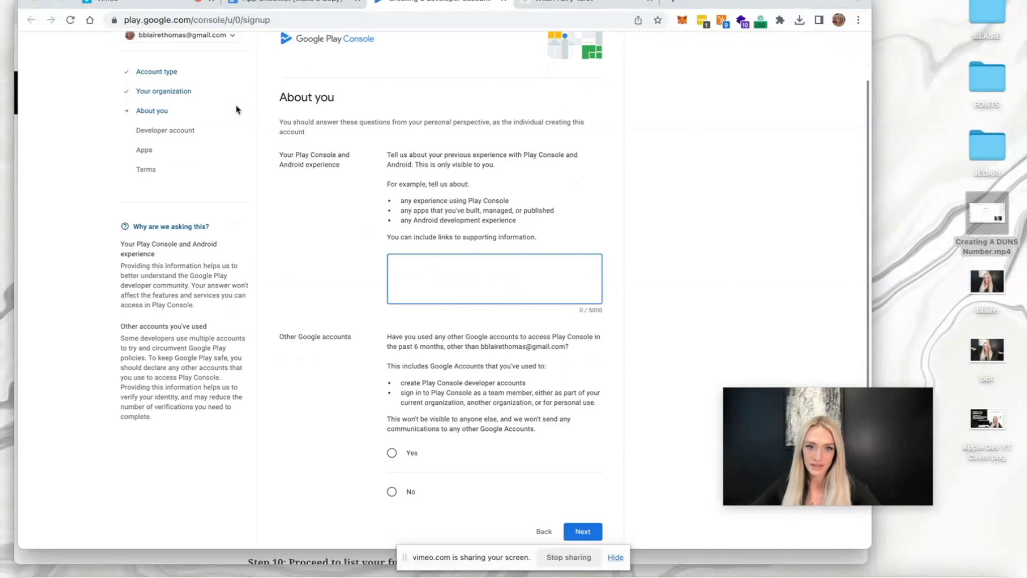
{"action": "left_click_drag", "start_coordinate": [390, 154], "coordinate": [515, 170]}
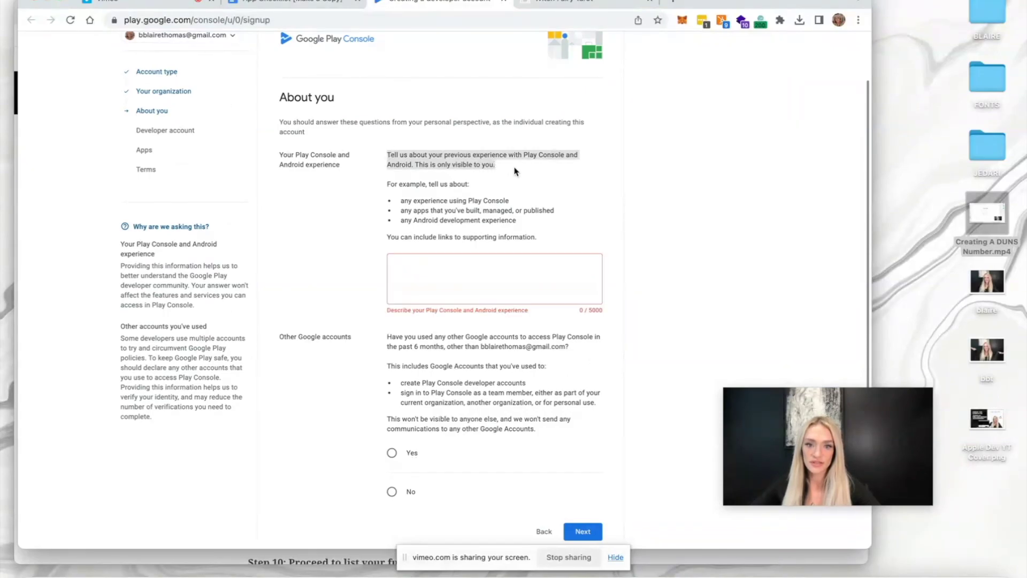
{"action": "scroll", "coordinate": [511, 179], "scroll_direction": "down", "scroll_amount": 2}
{"action": "left_click", "coordinate": [422, 223]}
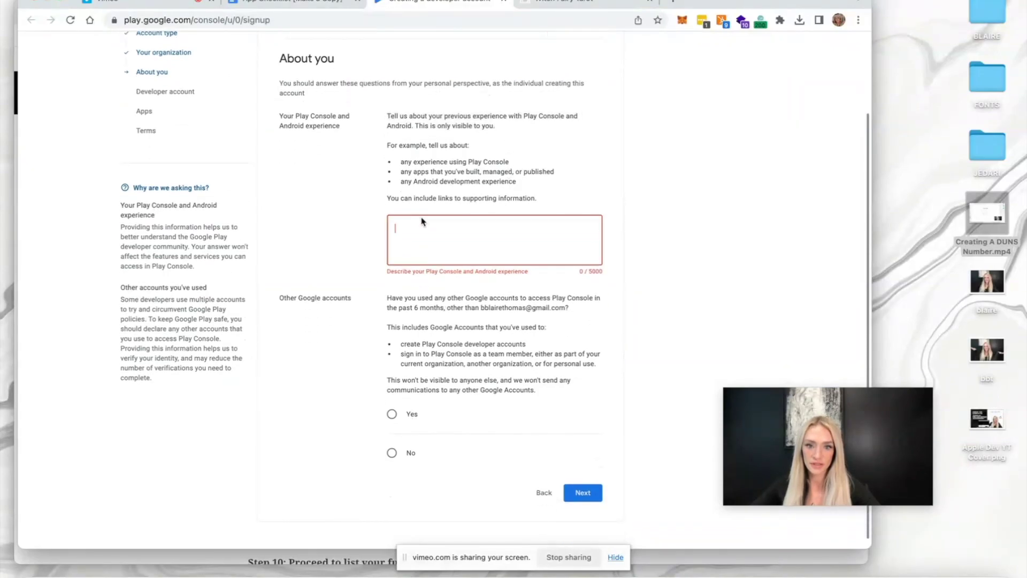
{"action": "type", "text": "No previous expe"}
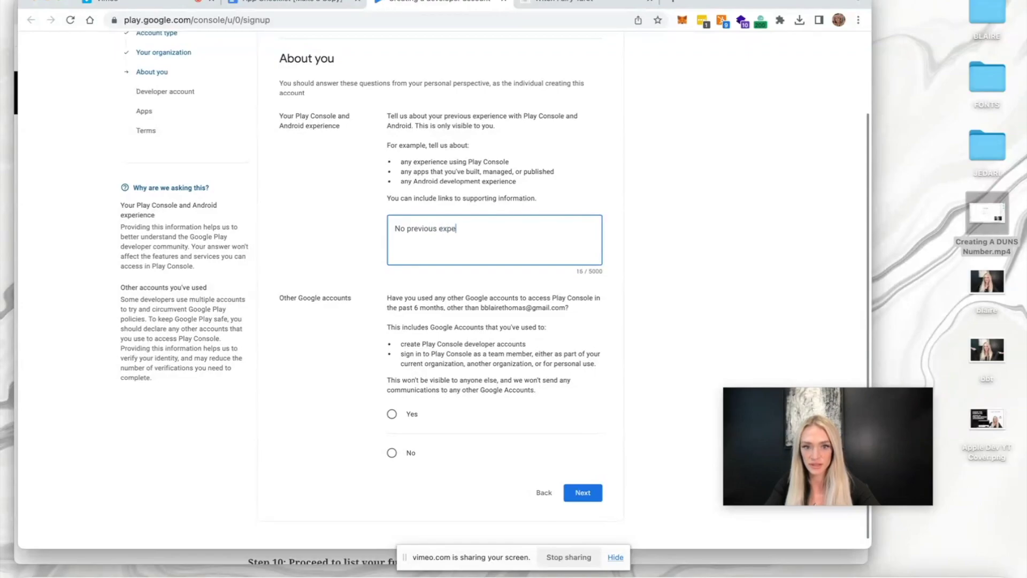
{"action": "type", "text": "rience"}
- Answer Yes to other Google accounts, verify the other account's e-mail with its code, and continue
{"action": "scroll", "coordinate": [494, 268], "scroll_direction": "down", "scroll_amount": 3}
{"action": "left_click", "coordinate": [392, 334]}
{"action": "left_click", "coordinate": [476, 396]}
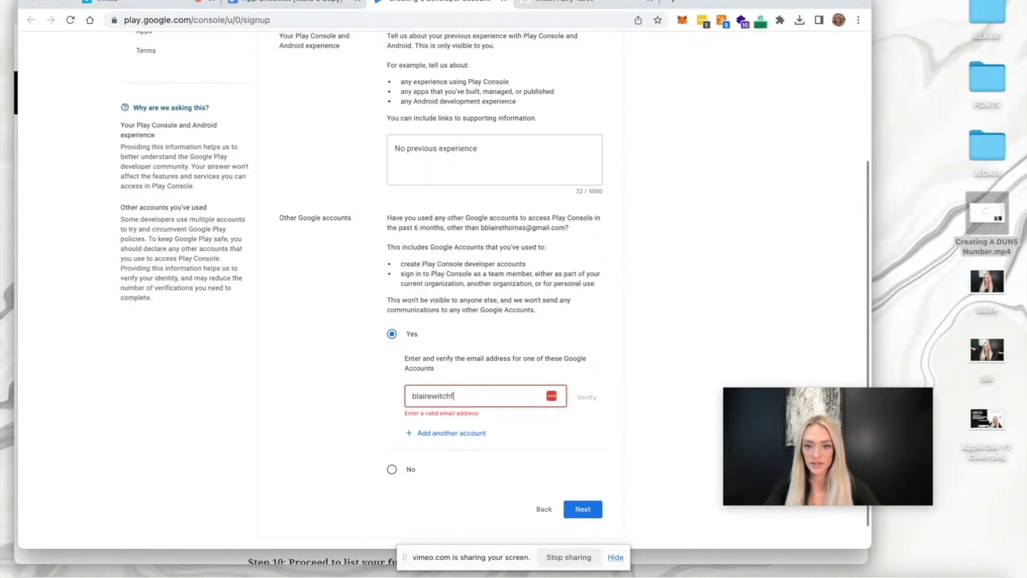
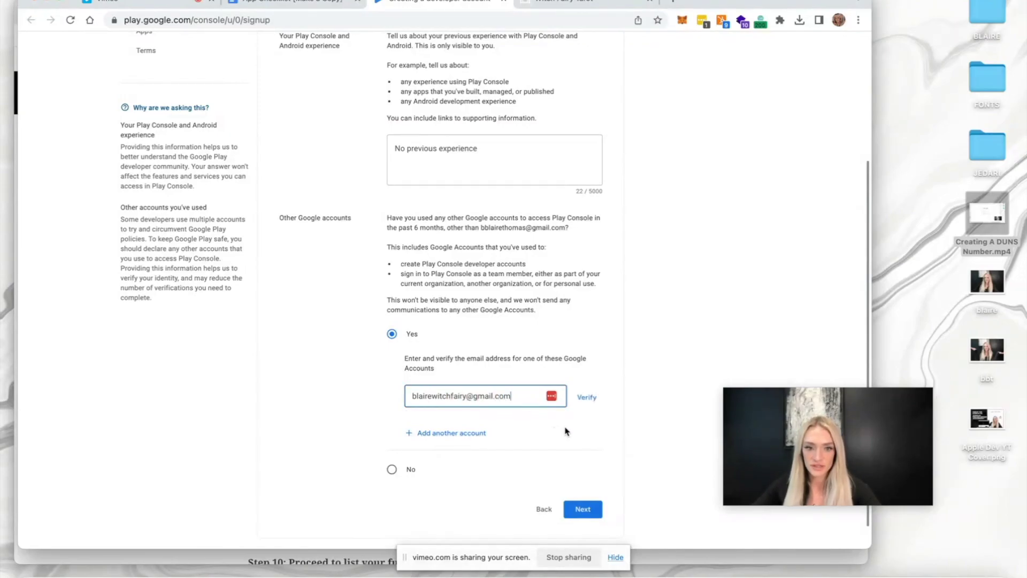
{"action": "left_click", "coordinate": [586, 399]}
{"action": "scroll", "coordinate": [470, 385], "scroll_direction": "down", "scroll_amount": 3}
{"action": "key", "text": "super+v"}
{"action": "scroll", "coordinate": [556, 487], "scroll_direction": "up", "scroll_amount": 1}
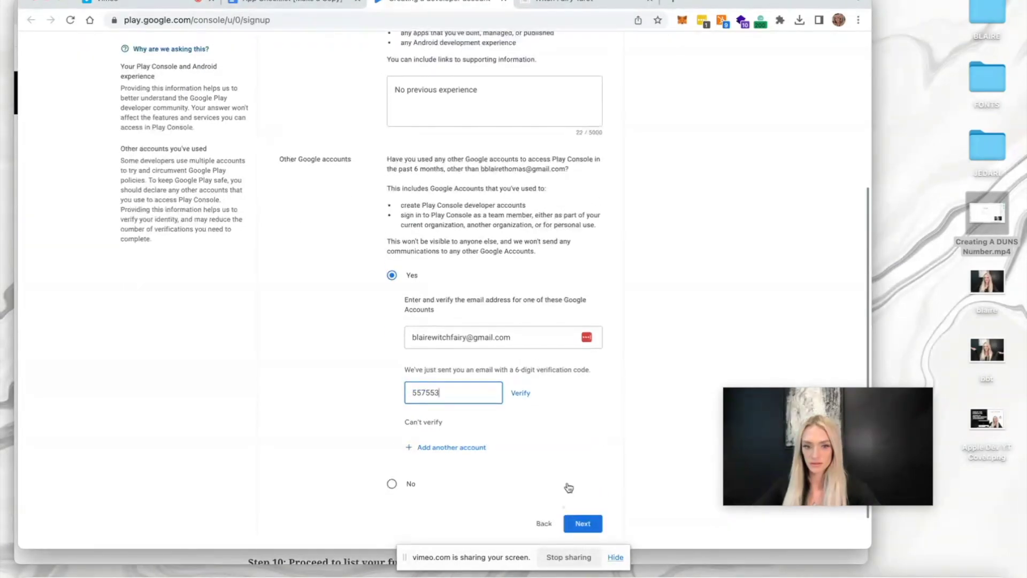
{"action": "left_click", "coordinate": [518, 392]}
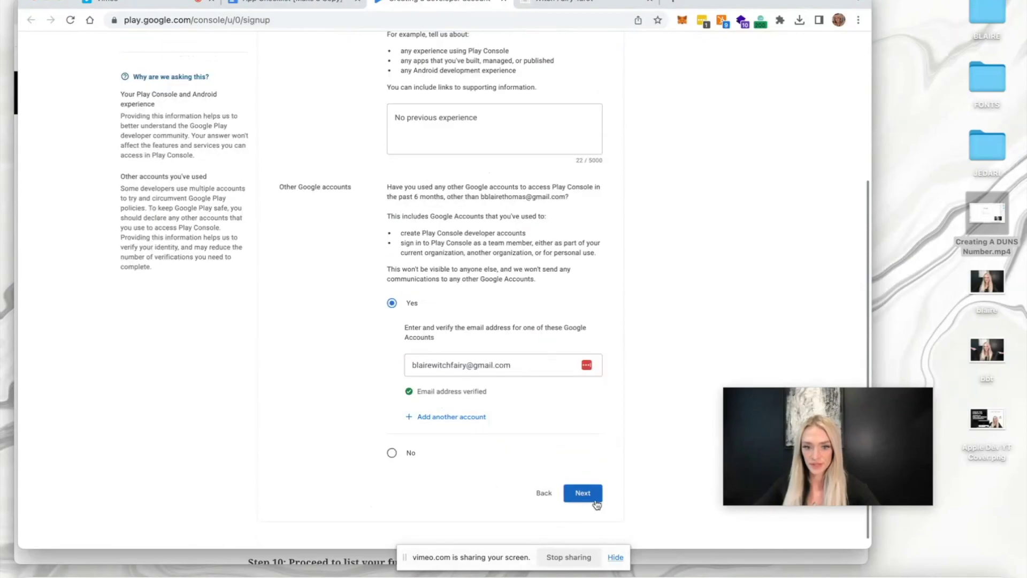
{"action": "left_click", "coordinate": [582, 493]}
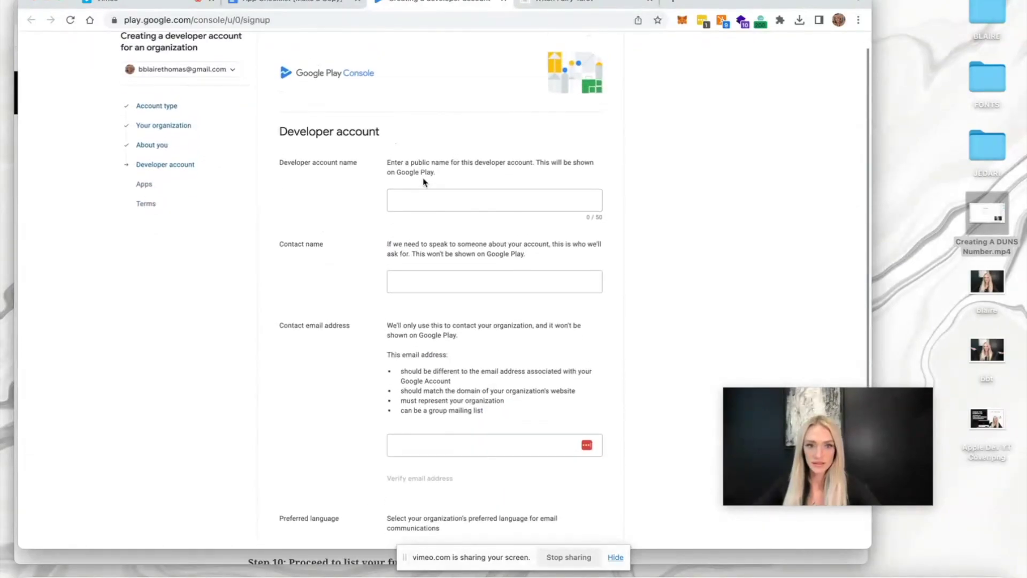
- Fill in the contact name from autofill and verify the contact e-mail with its code
{"action": "left_click", "coordinate": [476, 204]}
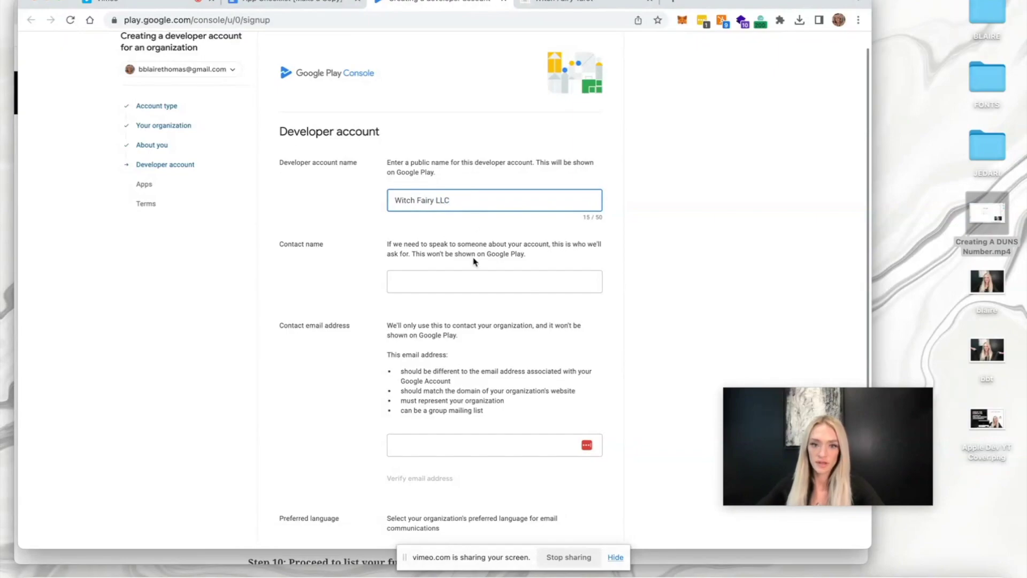
{"action": "left_click", "coordinate": [436, 275]}
{"action": "scroll", "coordinate": [328, 269], "scroll_direction": "down", "scroll_amount": 3}
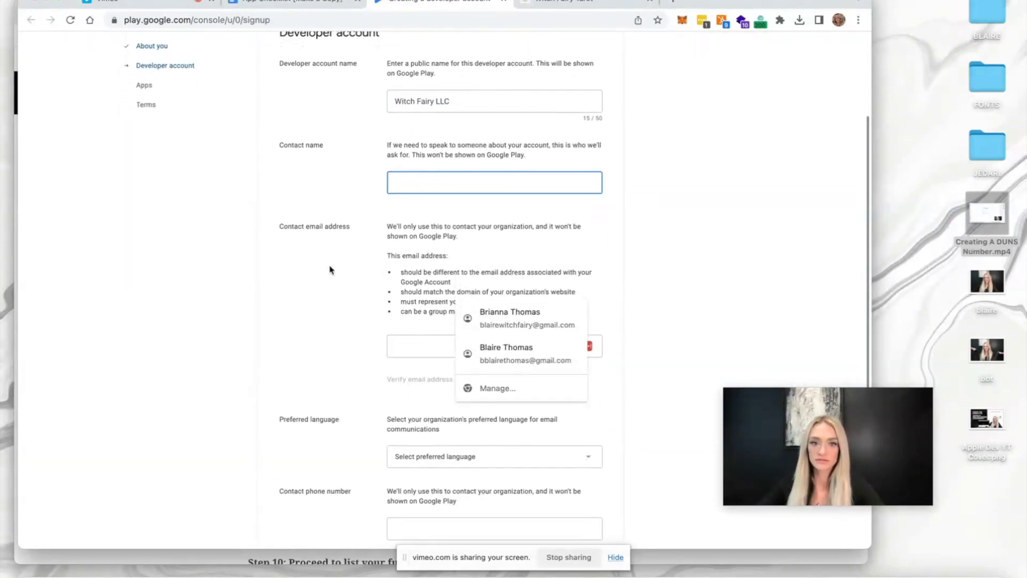
{"action": "left_click", "coordinate": [425, 179]}
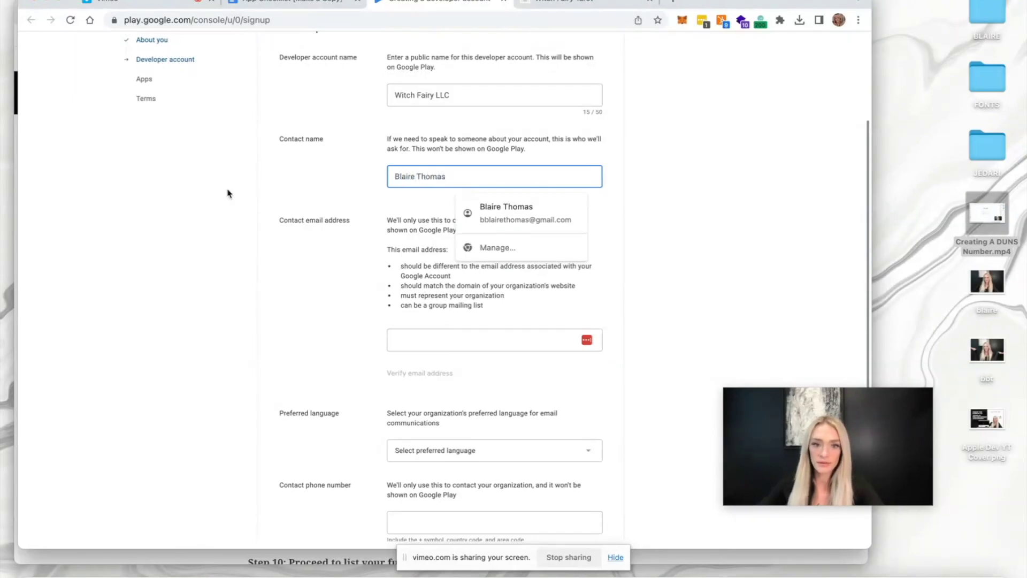
{"action": "scroll", "coordinate": [229, 193], "scroll_direction": "down", "scroll_amount": 1}
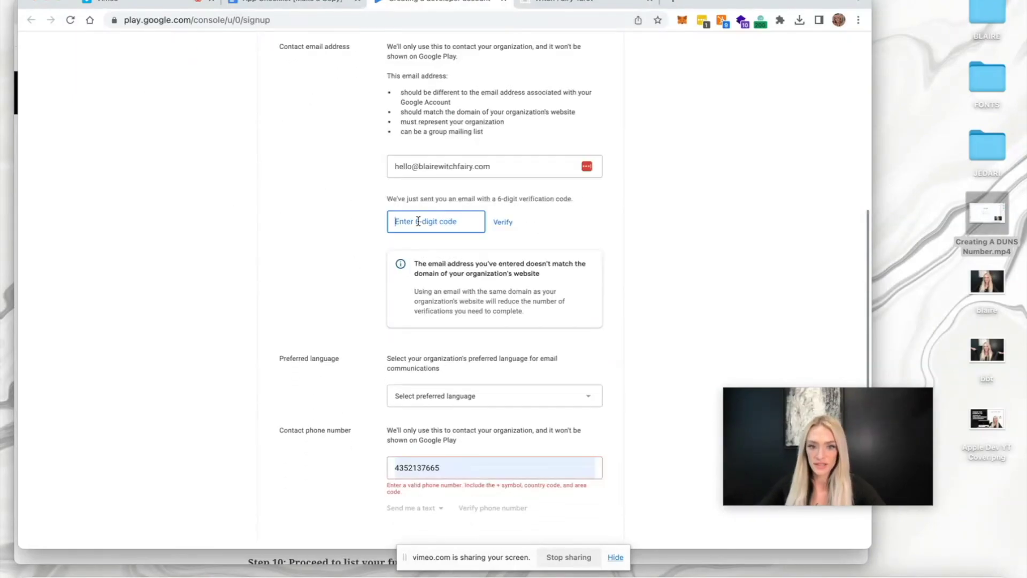
{"action": "left_click", "coordinate": [495, 226]}
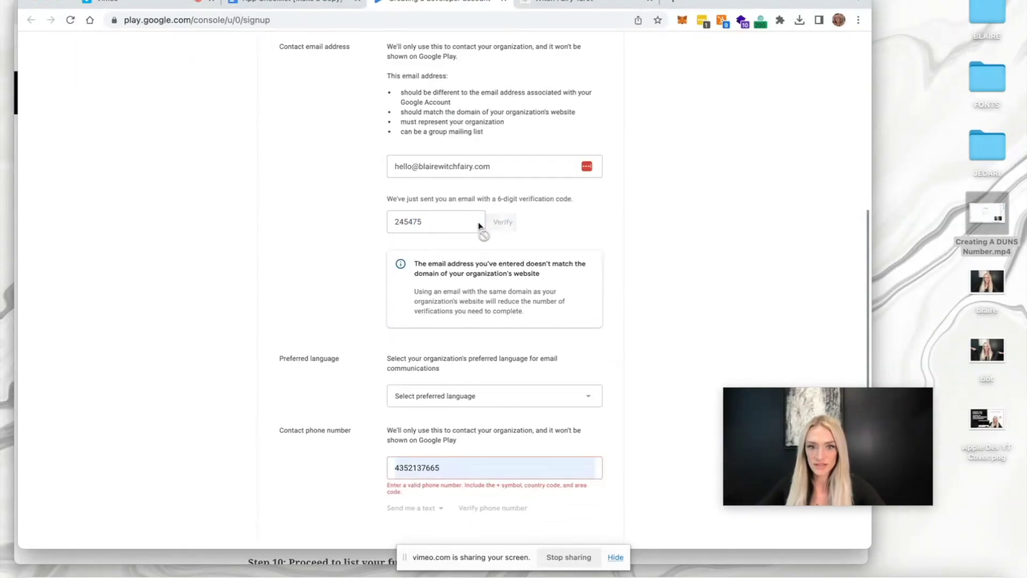
{"action": "scroll", "coordinate": [355, 256], "scroll_direction": "down", "scroll_amount": 1}
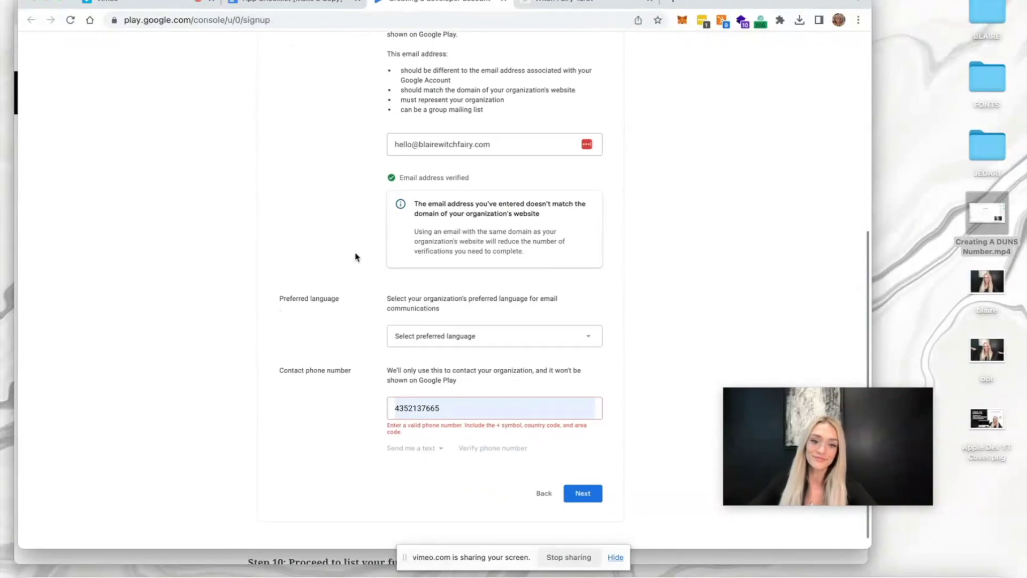
- Set the preferred language to English (United States) and prefix the contact phone with +1
{"action": "left_click", "coordinate": [416, 341]}
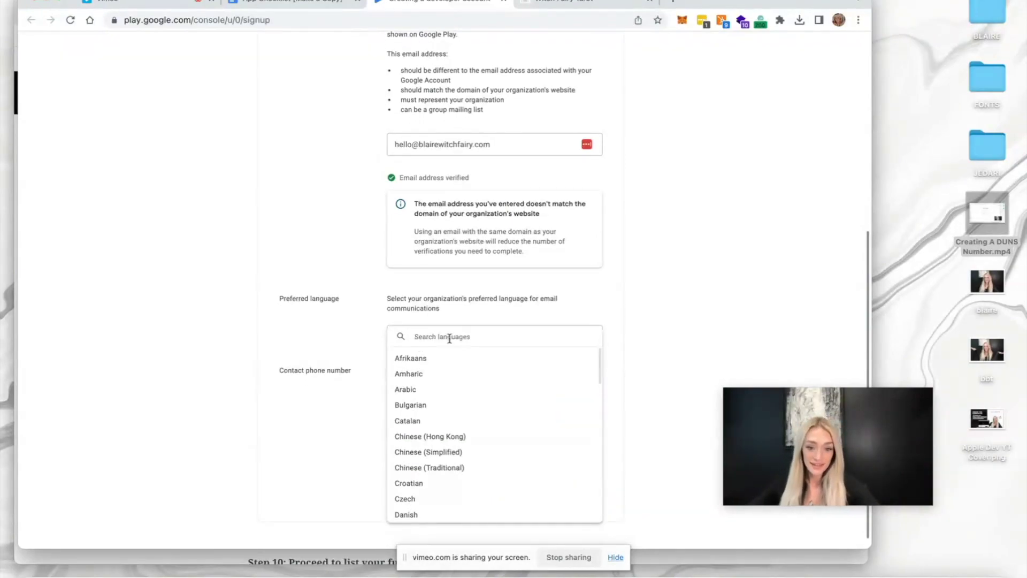
{"action": "type", "text": "english"}
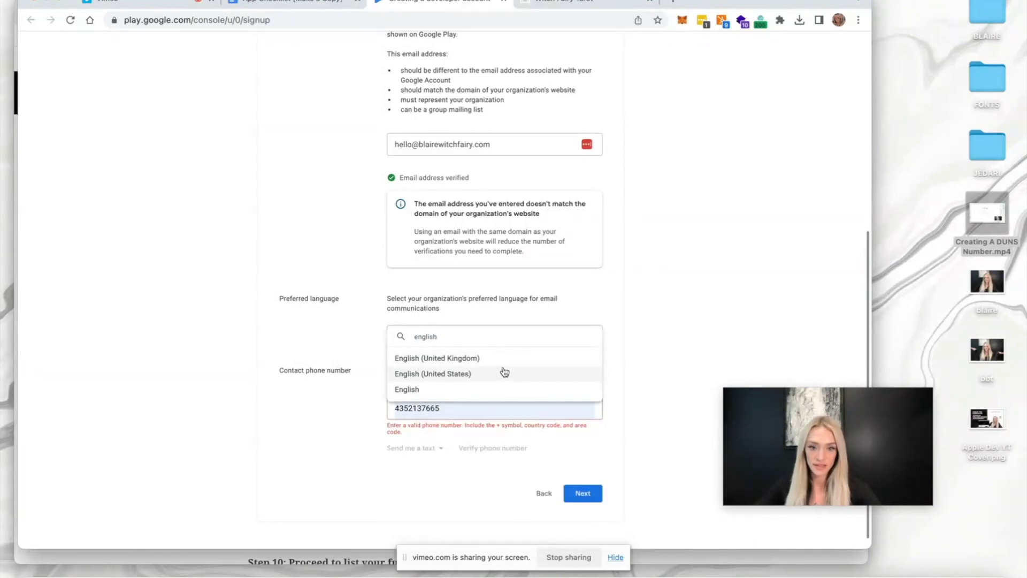
{"action": "left_click", "coordinate": [463, 374]}
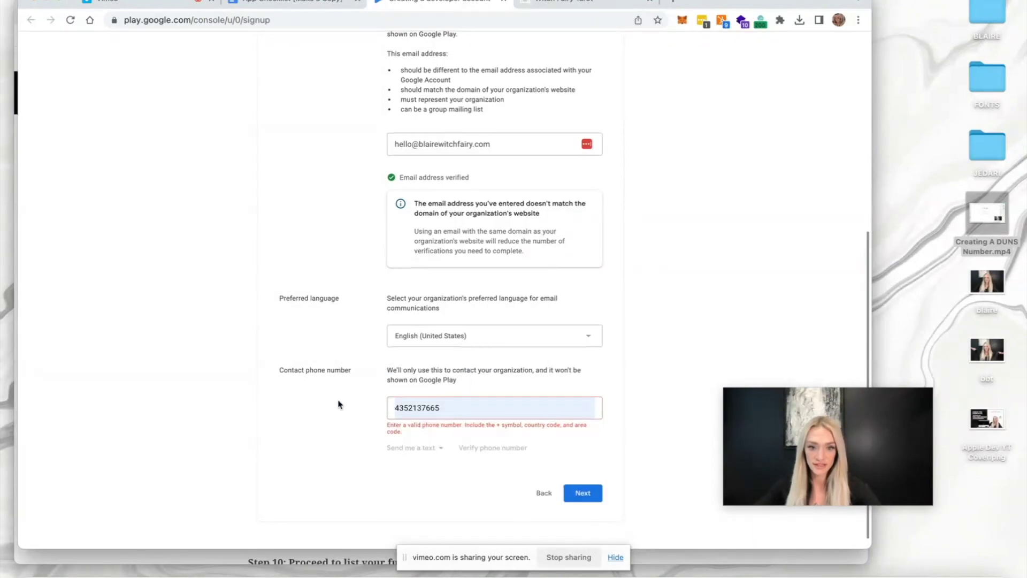
{"action": "left_click", "coordinate": [479, 407]}
{"action": "left_click", "coordinate": [397, 412]}
{"action": "left_click", "coordinate": [395, 409]}
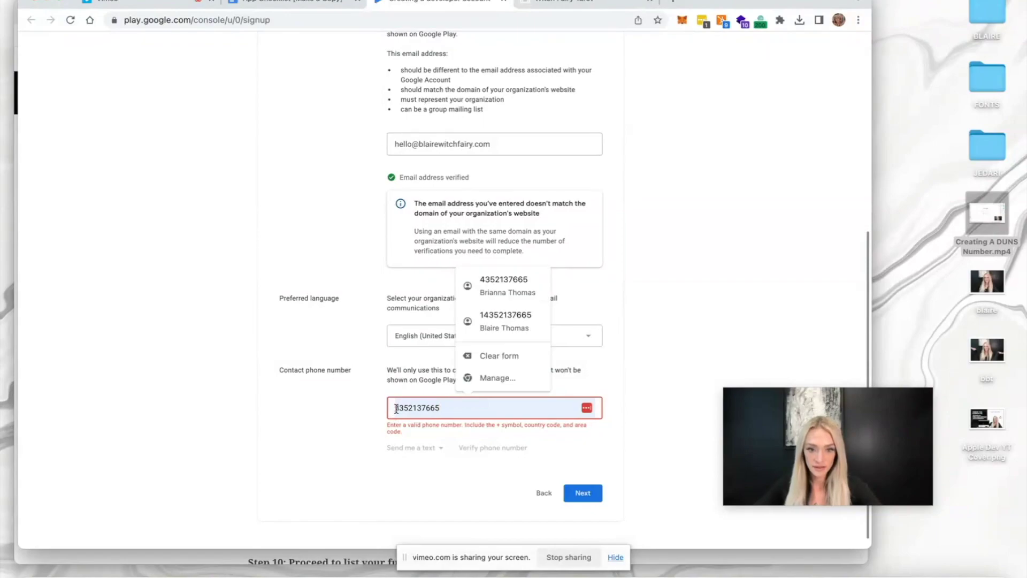
{"action": "type", "text": "+1"}
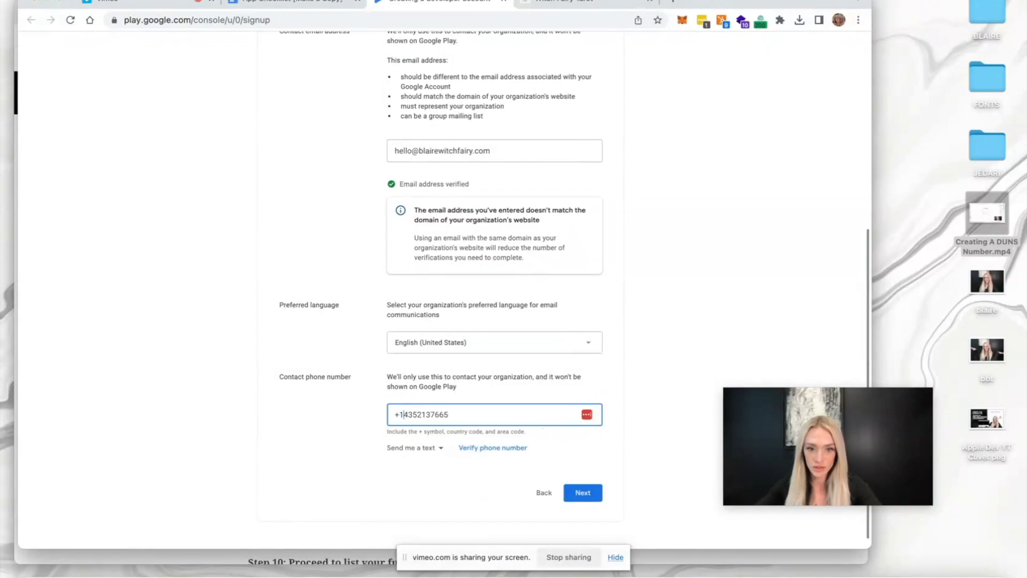
{"action": "left_click", "coordinate": [437, 492]}
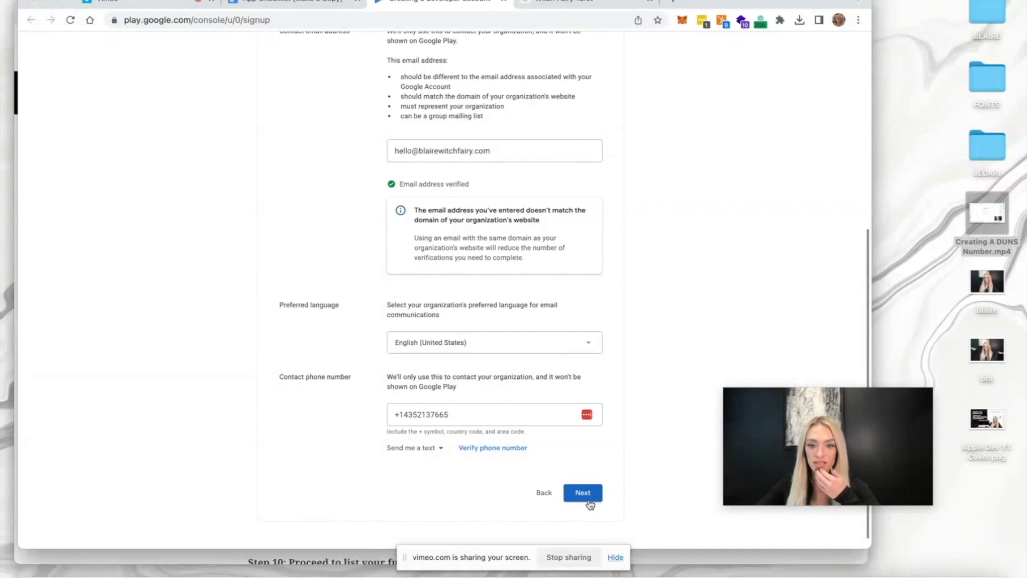
- Verify the contact phone with its text code and continue to the Apps step
{"action": "left_click", "coordinate": [483, 453]}
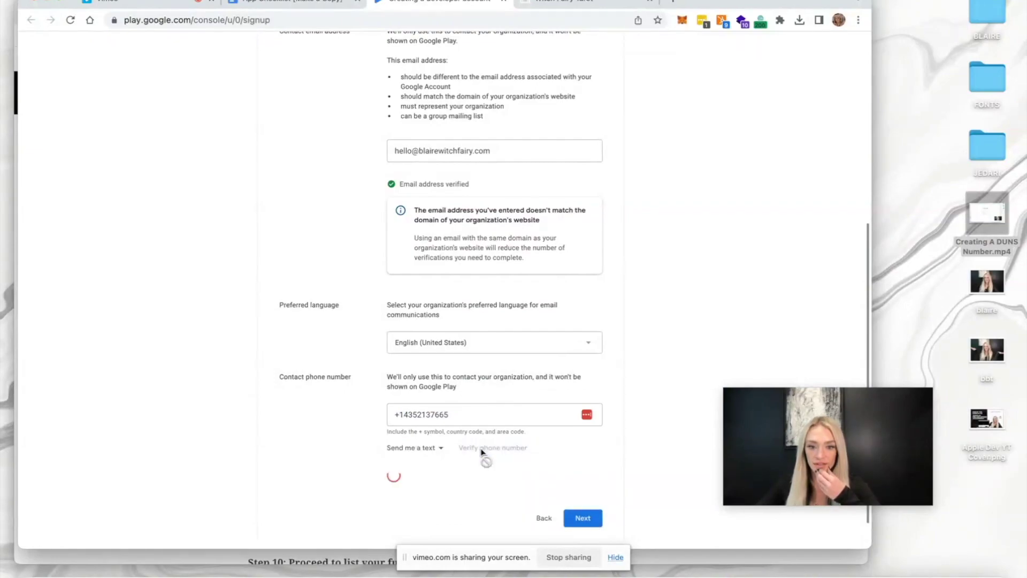
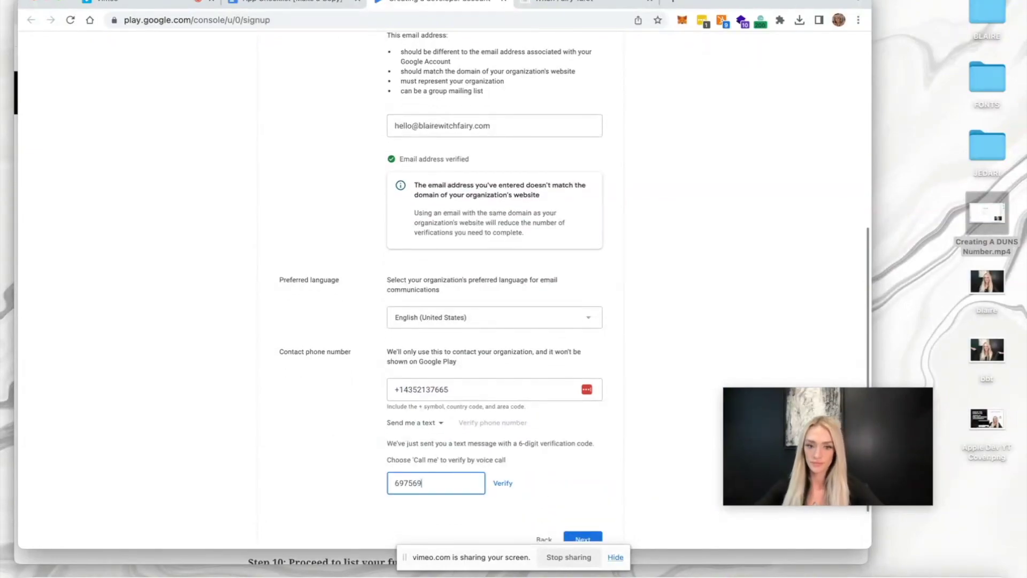
{"action": "left_click", "coordinate": [503, 483]}
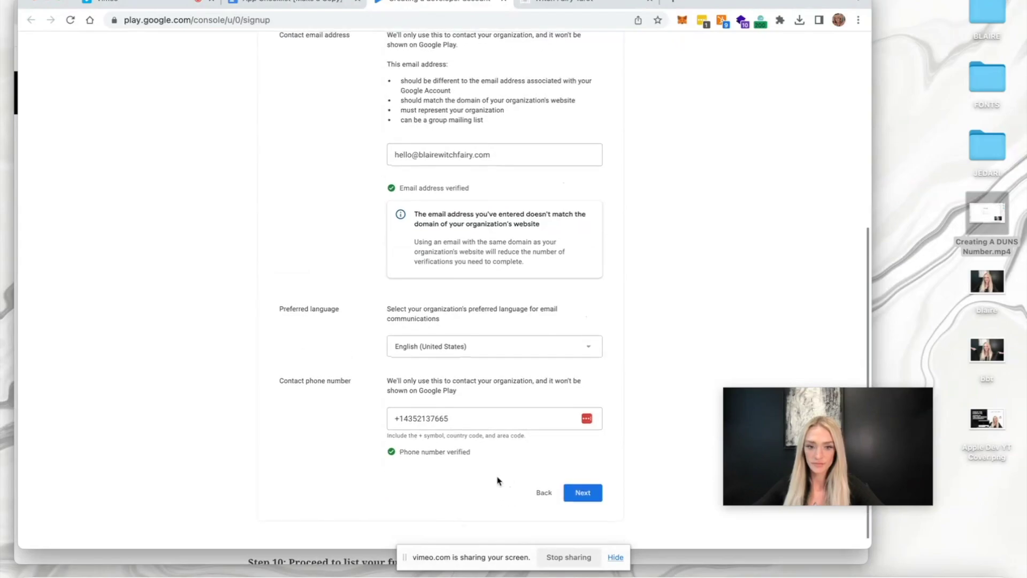
{"action": "left_click", "coordinate": [583, 491]}
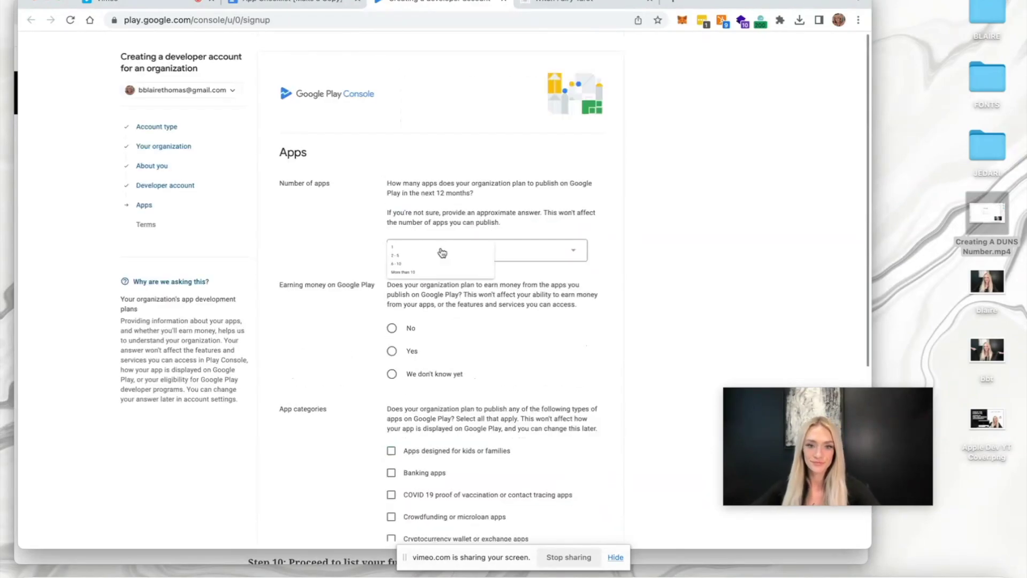
- Set the number of apps to publish to 1
{"action": "left_click", "coordinate": [442, 252]}
{"action": "left_click", "coordinate": [432, 256]}
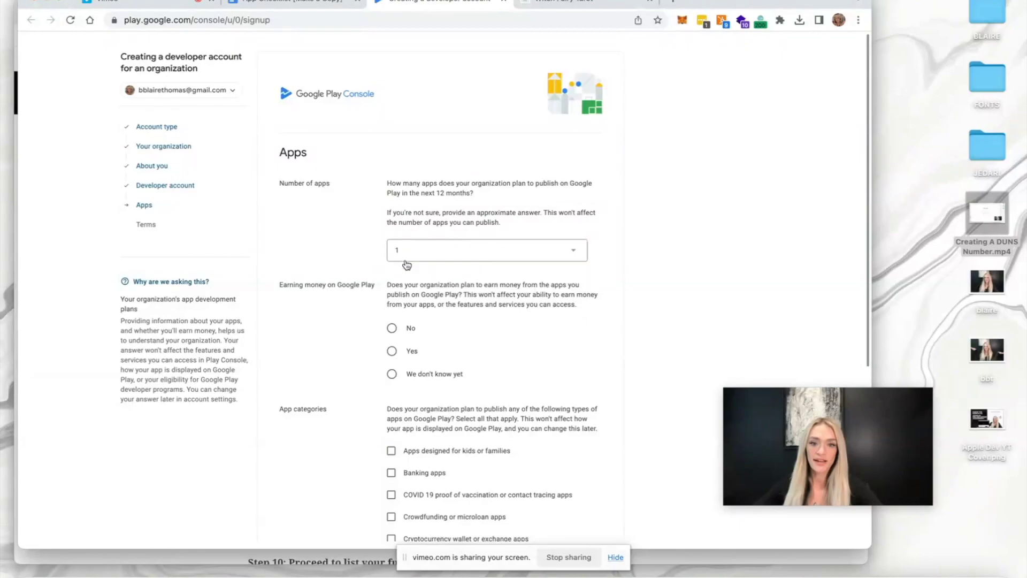
{"action": "scroll", "coordinate": [399, 259], "scroll_direction": "down", "scroll_amount": 2}
{"action": "scroll", "coordinate": [395, 254], "scroll_direction": "down", "scroll_amount": 3}
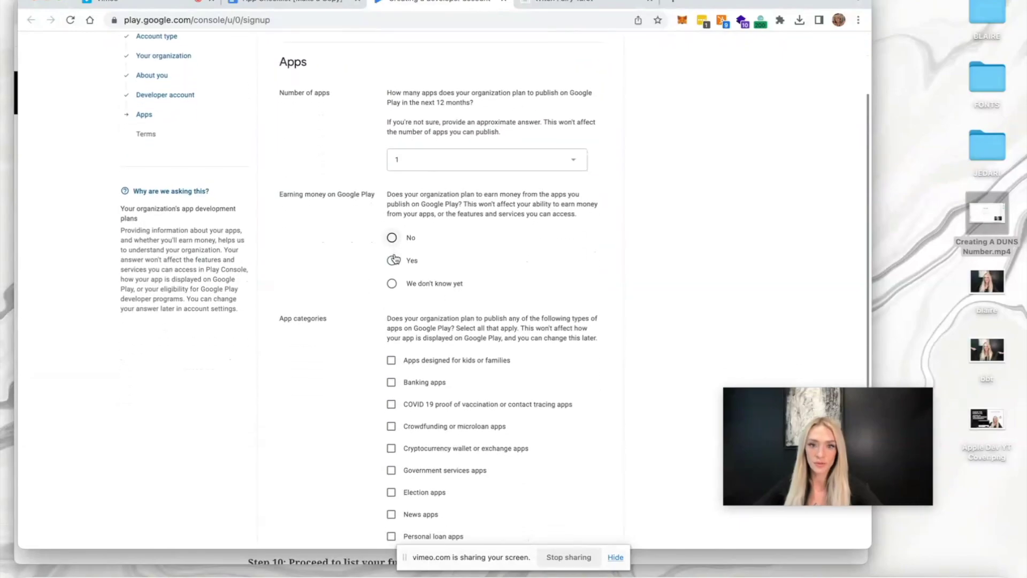
{"action": "scroll", "coordinate": [489, 137], "scroll_direction": "down", "scroll_amount": 1}
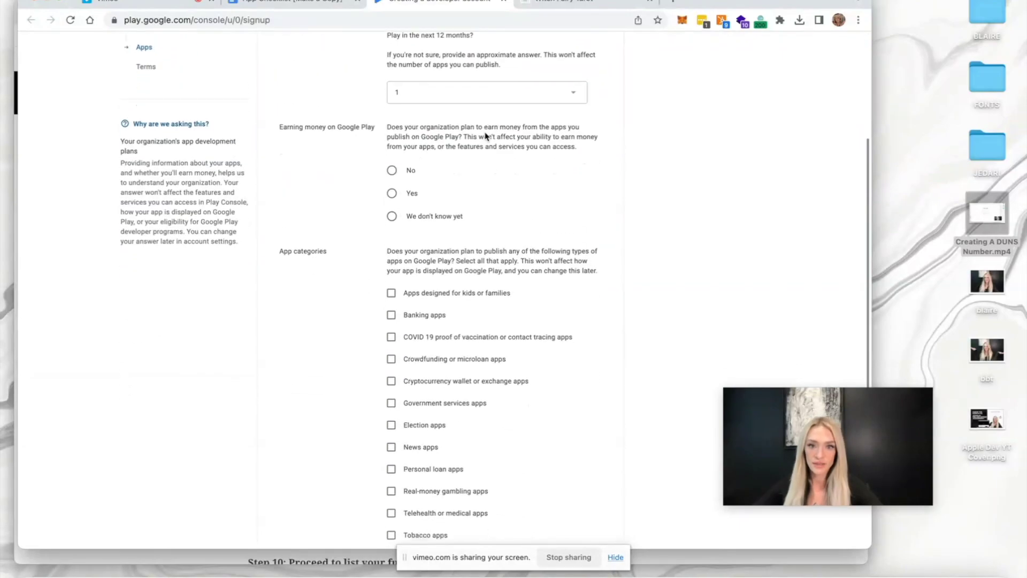
{"action": "scroll", "coordinate": [487, 136], "scroll_direction": "up", "scroll_amount": 1}
{"action": "scroll", "coordinate": [486, 135], "scroll_direction": "down", "scroll_amount": 1}
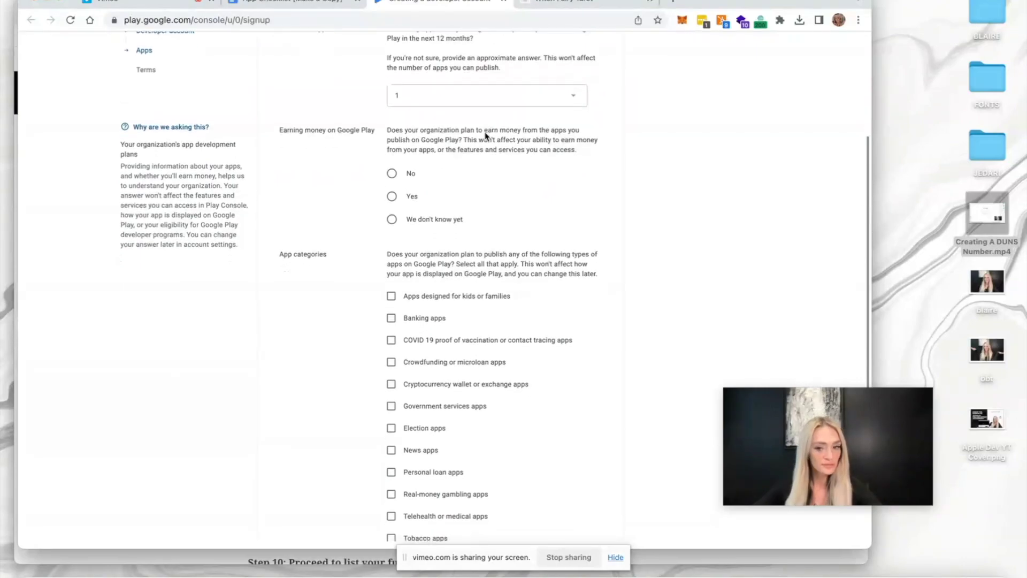
{"action": "scroll", "coordinate": [484, 137], "scroll_direction": "down", "scroll_amount": 3}
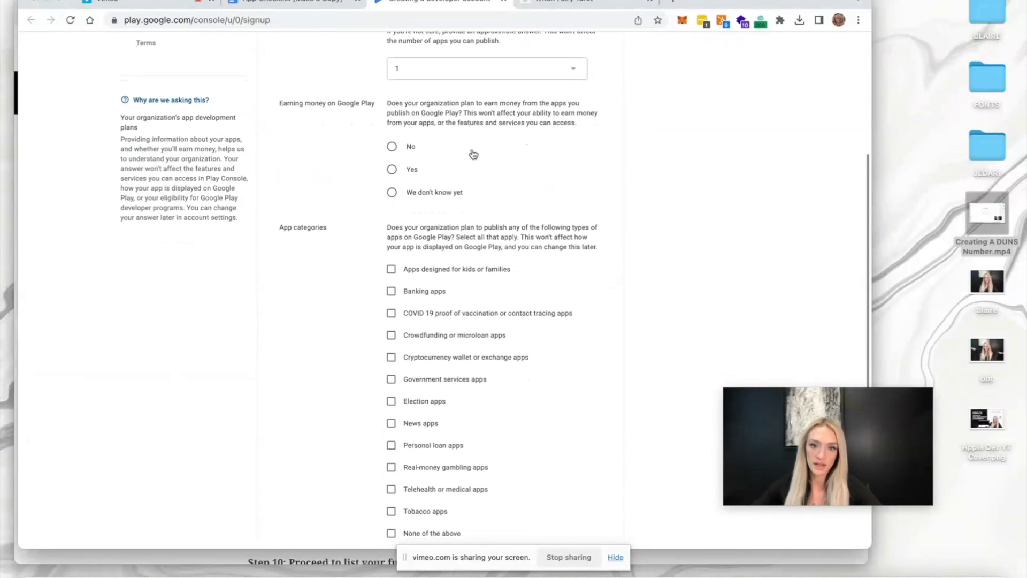
{"action": "scroll", "coordinate": [367, 130], "scroll_direction": "down", "scroll_amount": 2}
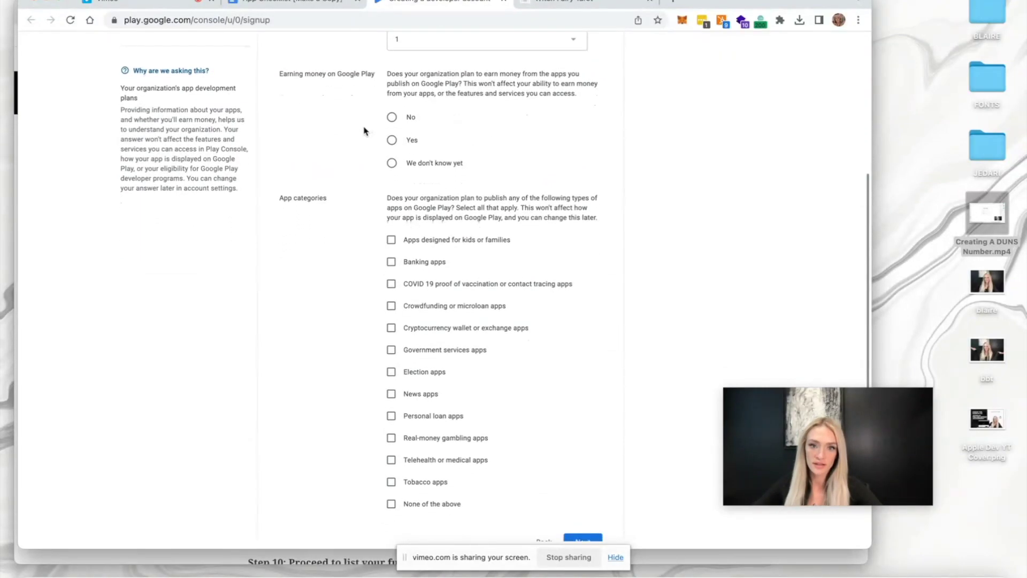
- Answer No to earning money and None of the above for app categories, then continue
{"action": "left_click", "coordinate": [402, 118]}
{"action": "scroll", "coordinate": [379, 137], "scroll_direction": "down", "scroll_amount": 2}
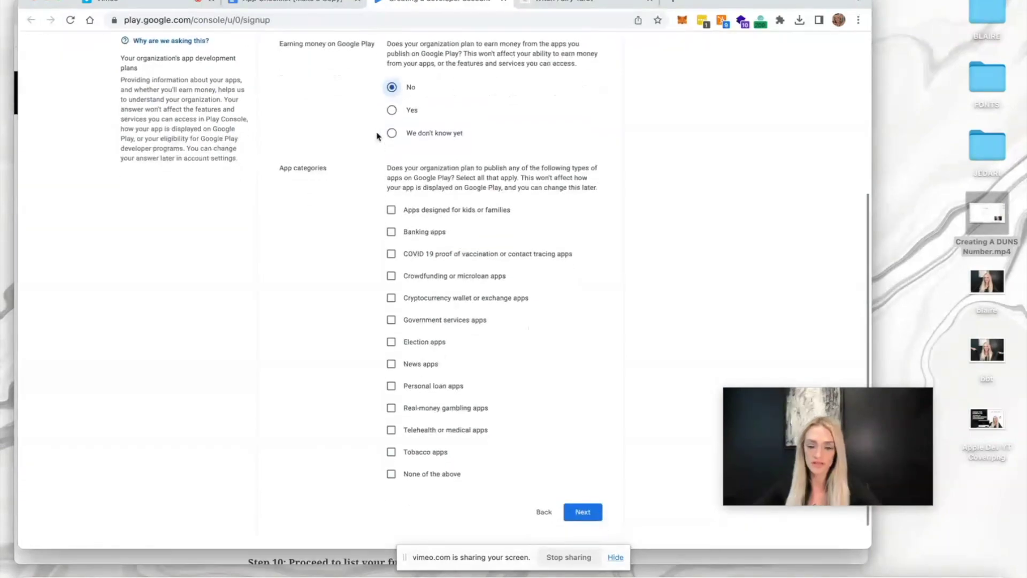
{"action": "scroll", "coordinate": [378, 136], "scroll_direction": "down", "scroll_amount": 1}
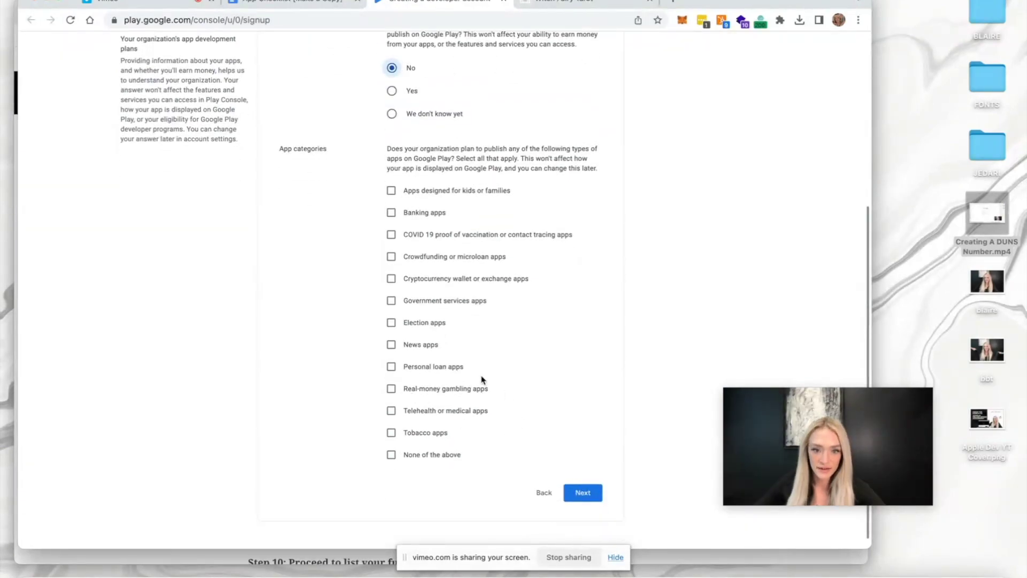
{"action": "left_click", "coordinate": [426, 462]}
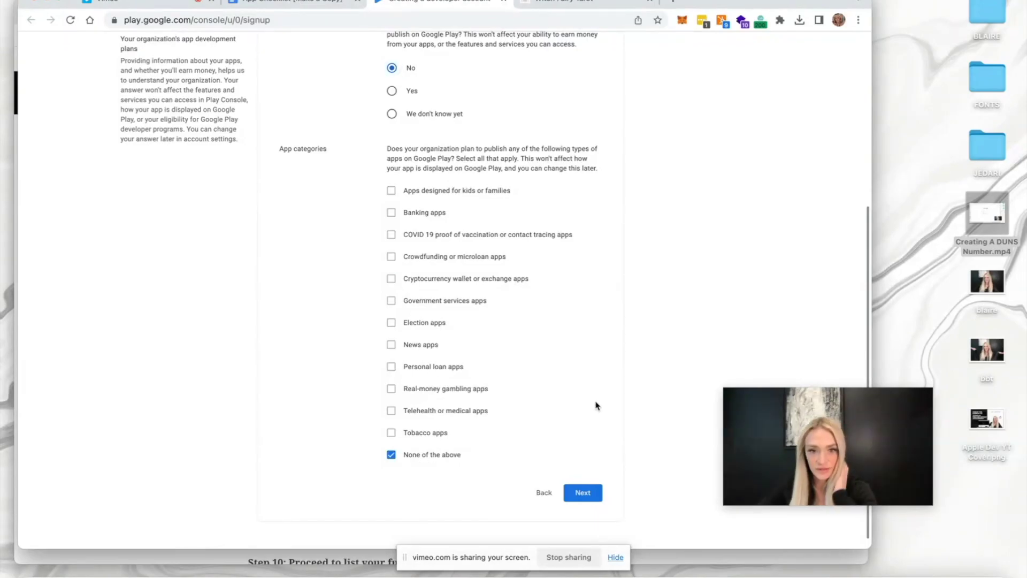
{"action": "left_click", "coordinate": [583, 493]}
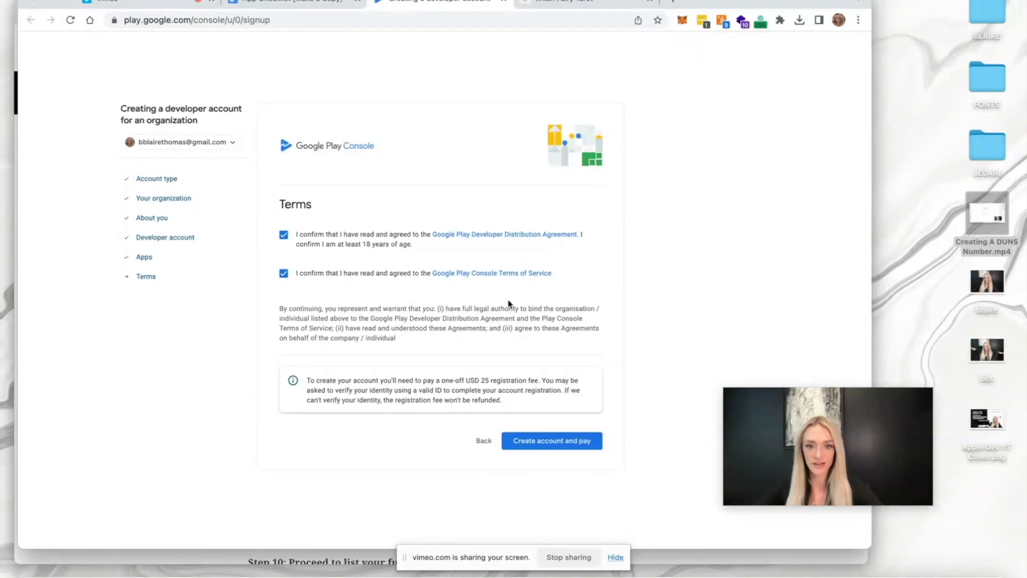
- Create the account and pay the $25.00 registration fee with the Discover card
{"action": "left_click", "coordinate": [559, 447]}
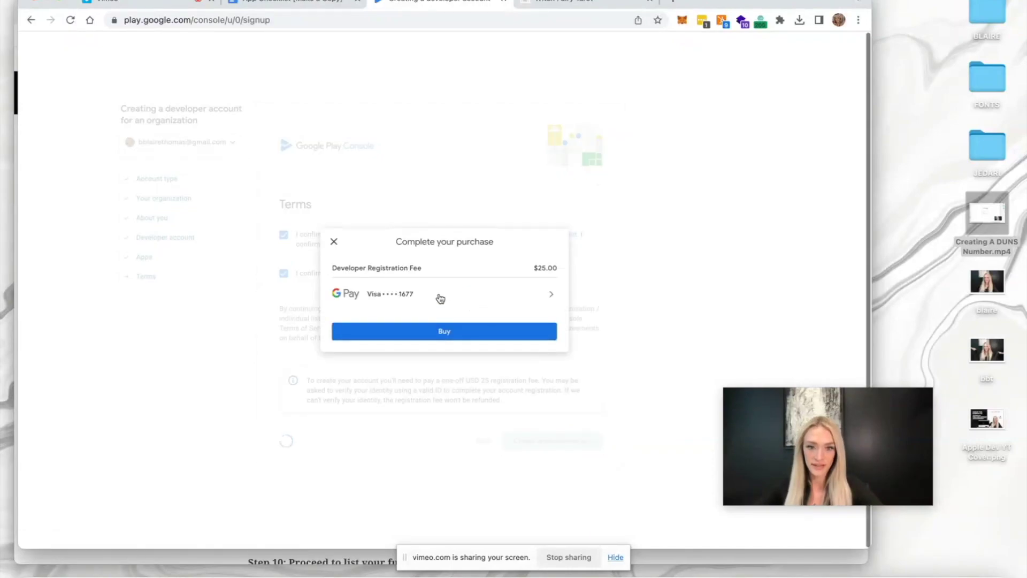
{"action": "triple_click", "coordinate": [334, 266]}
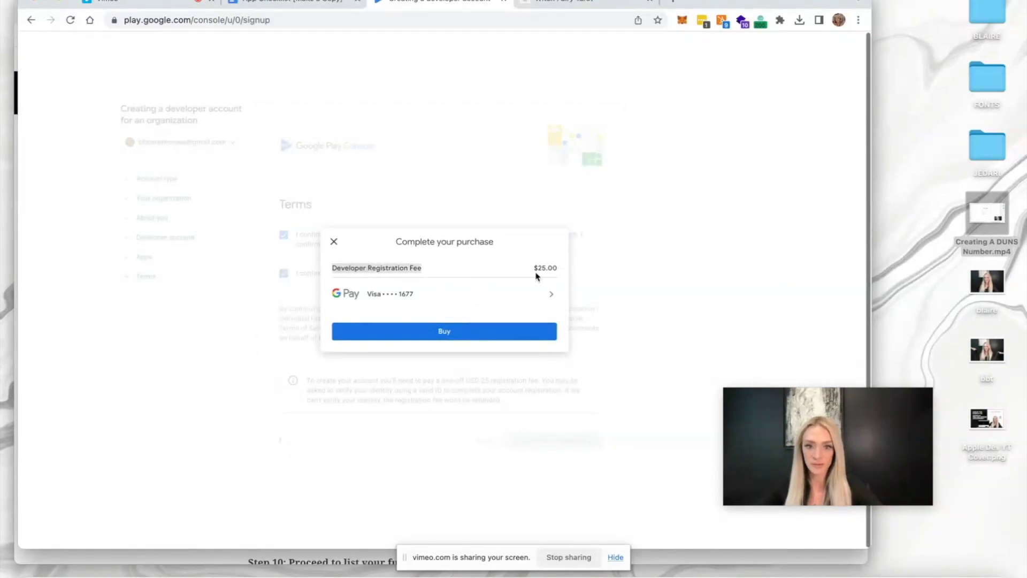
{"action": "left_click", "coordinate": [420, 301]}
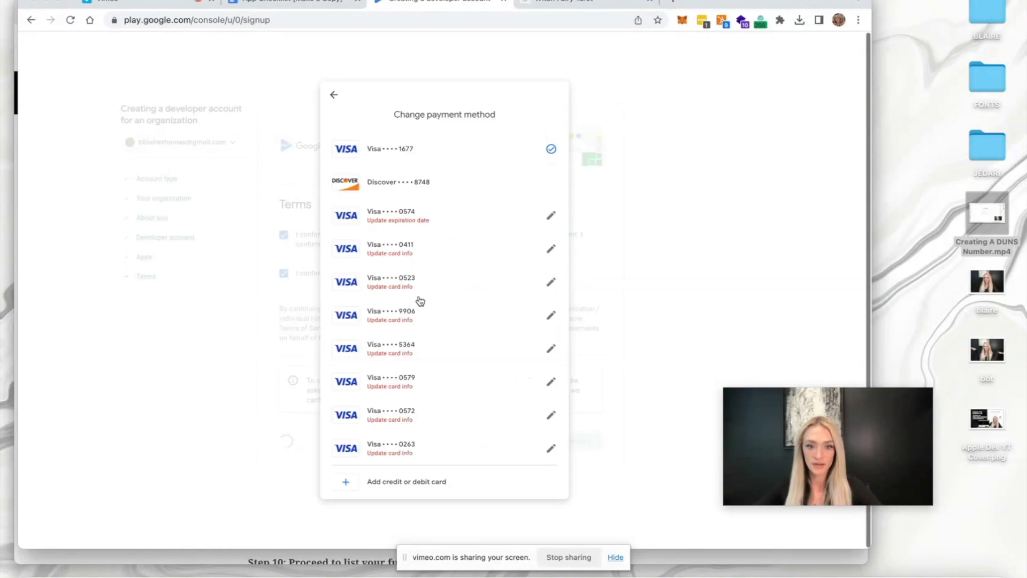
{"action": "left_click", "coordinate": [385, 179]}
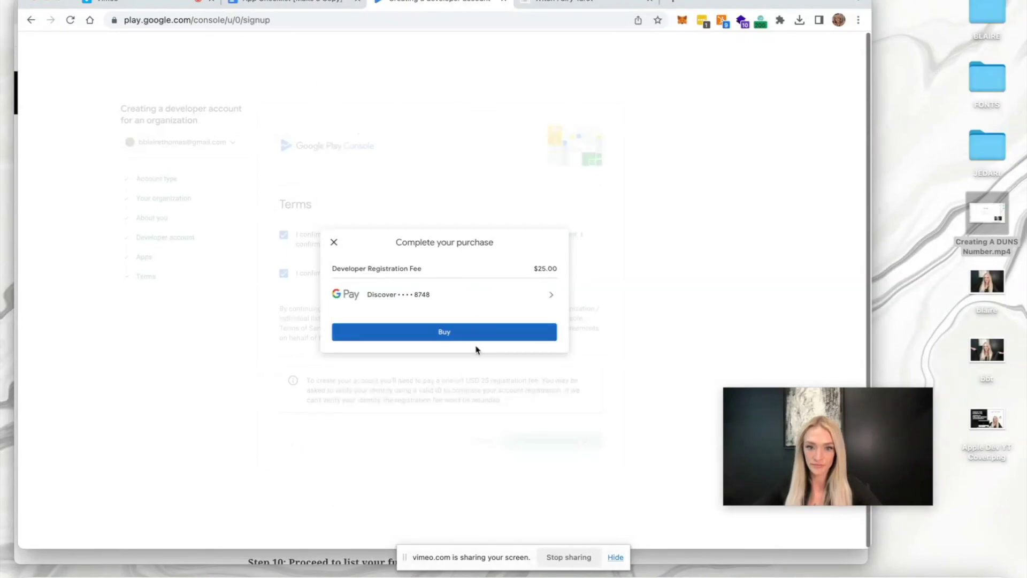
{"action": "left_click", "coordinate": [445, 332]}
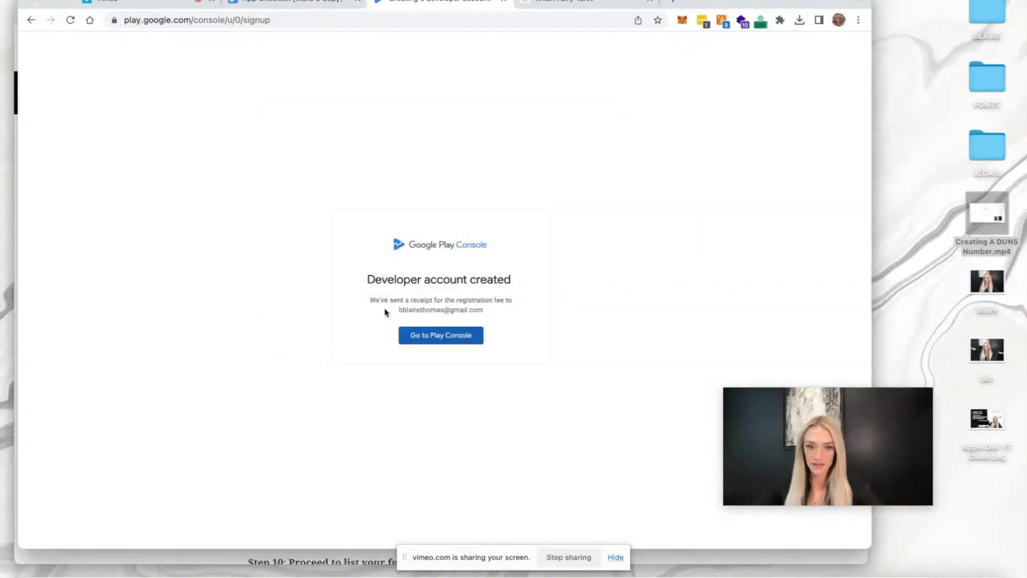
- View the identity verification requirements on All apps, close the dialog, then try the document upload
{"action": "left_click", "coordinate": [425, 342]}
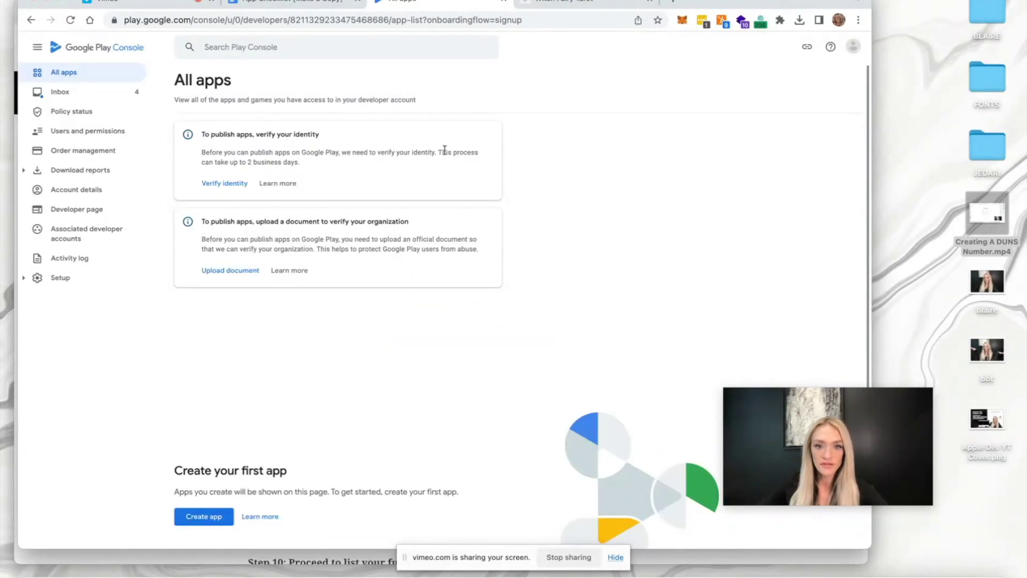
{"action": "left_click", "coordinate": [225, 183]}
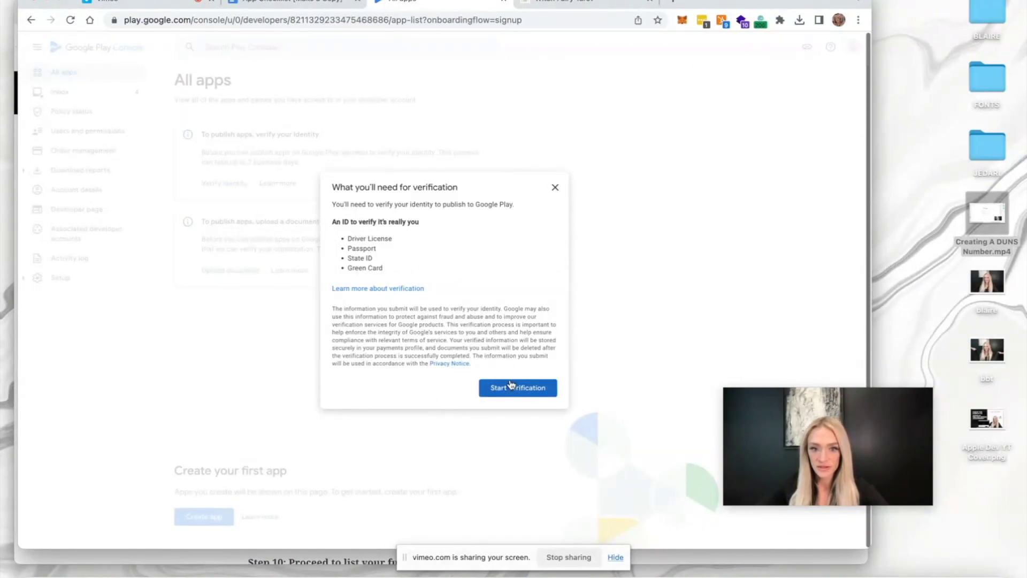
{"action": "left_click_drag", "start_coordinate": [344, 238], "coordinate": [400, 263]}
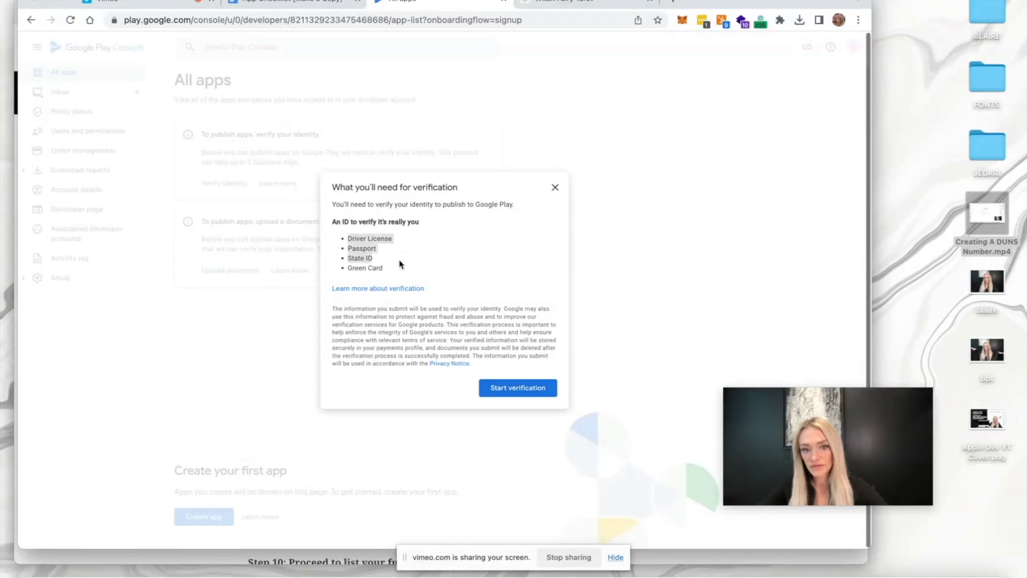
{"action": "left_click", "coordinate": [400, 263]}
{"action": "left_click", "coordinate": [555, 187]}
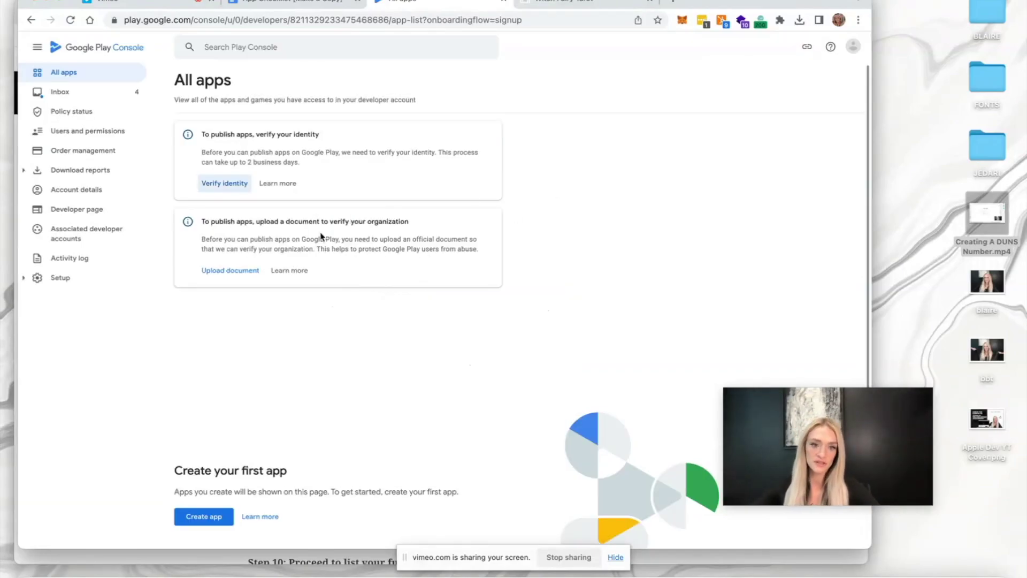
{"action": "scroll", "coordinate": [312, 246], "scroll_direction": "down", "scroll_amount": 1}
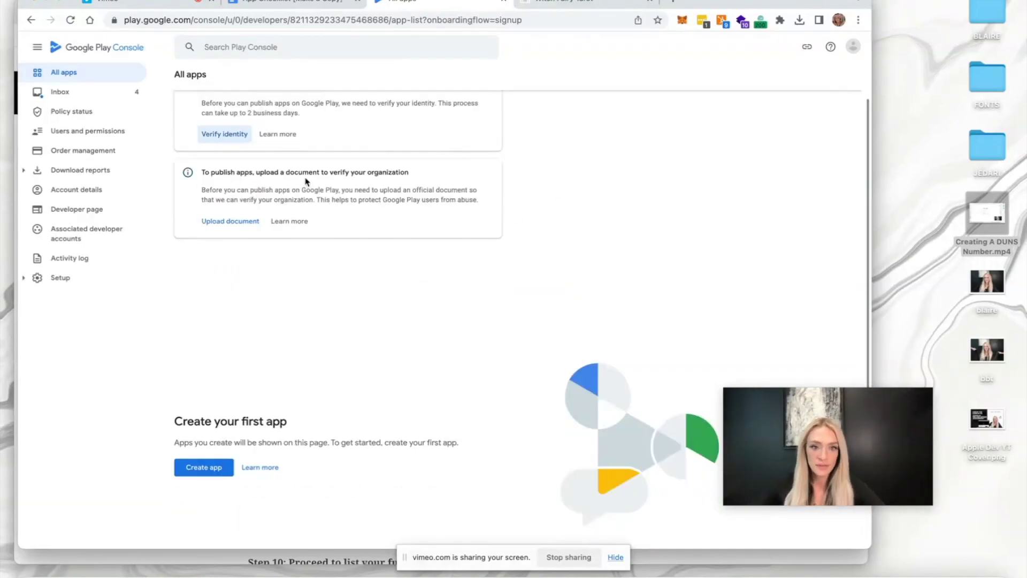
{"action": "left_click", "coordinate": [230, 220]}
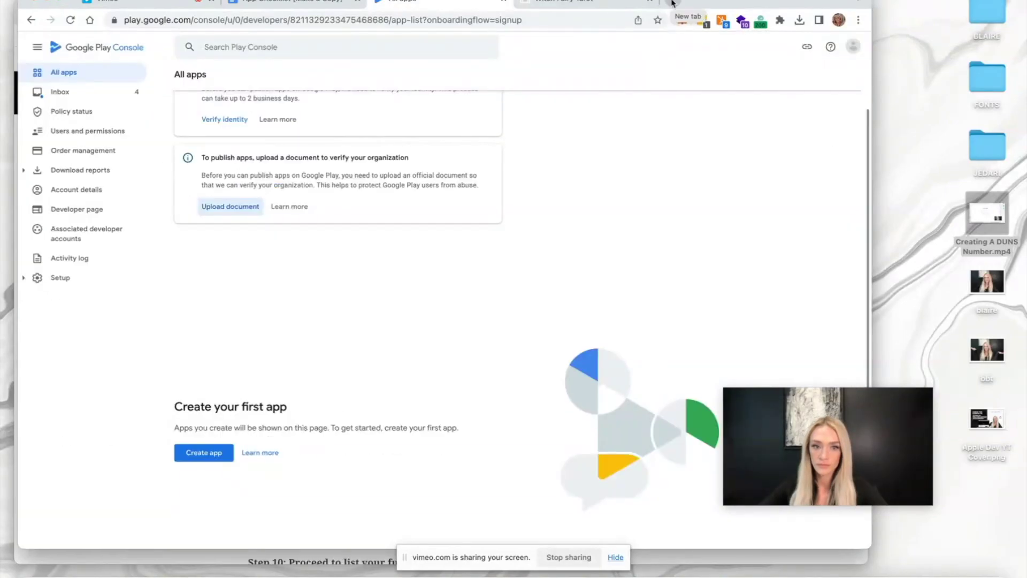
- Read the Verify your organization help article on accepted documents by country, then return to Play Console
{"action": "left_click", "coordinate": [293, 207]}
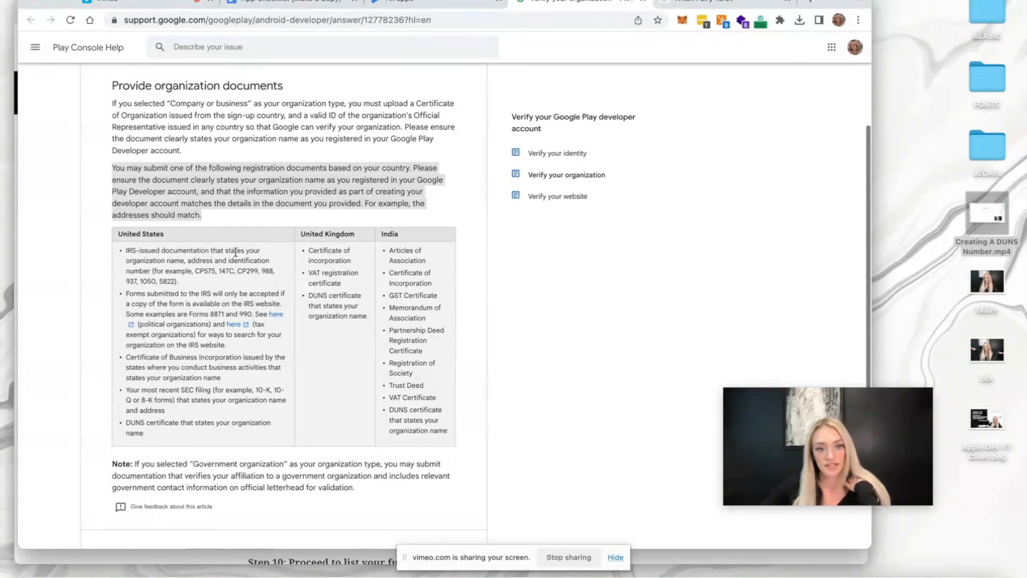
{"action": "scroll", "coordinate": [151, 309], "scroll_direction": "down", "scroll_amount": 2}
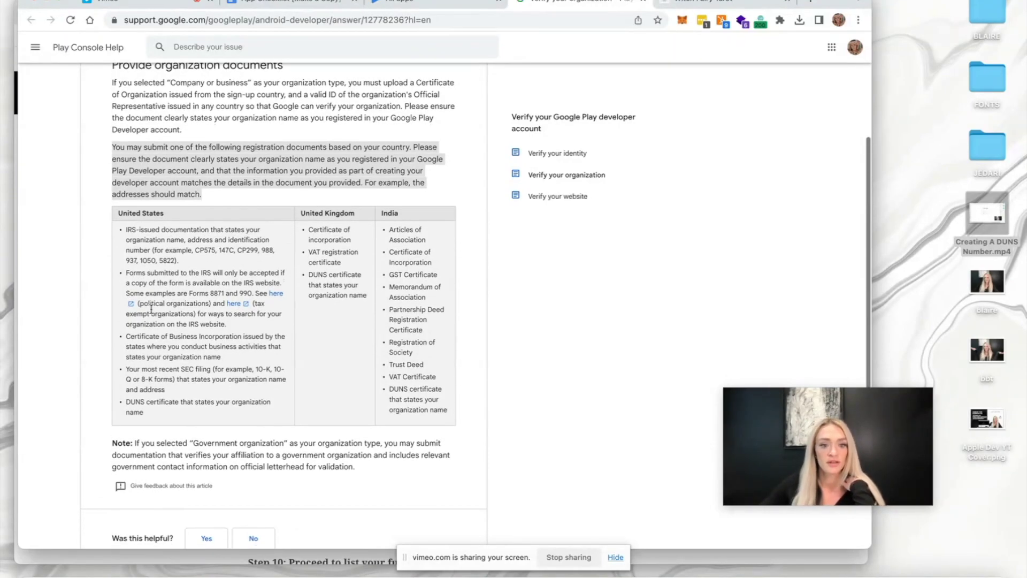
{"action": "scroll", "coordinate": [151, 309], "scroll_direction": "down", "scroll_amount": 2}
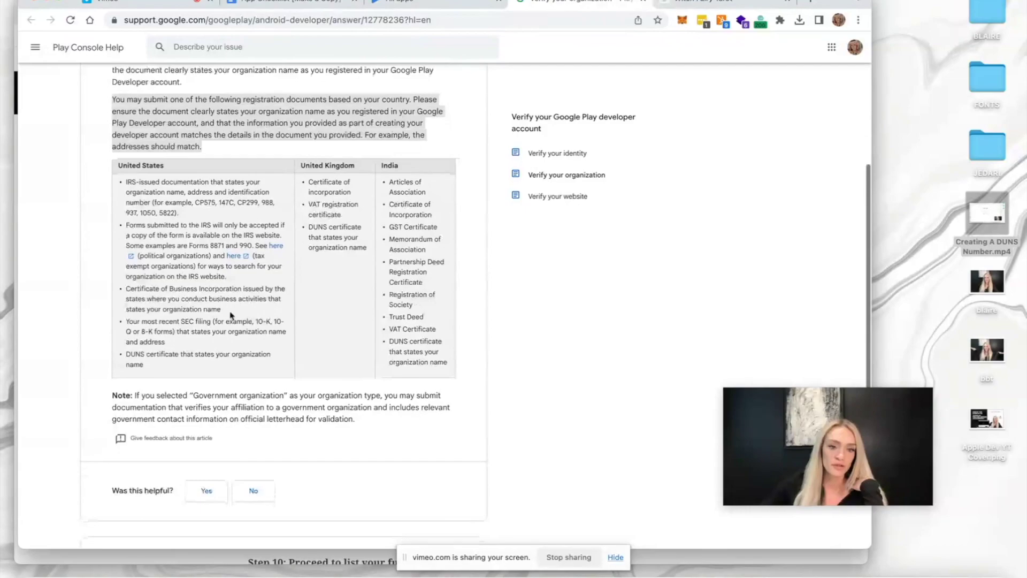
{"action": "scroll", "coordinate": [163, 325], "scroll_direction": "up", "scroll_amount": 1}
{"action": "scroll", "coordinate": [223, 386], "scroll_direction": "down", "scroll_amount": 1}
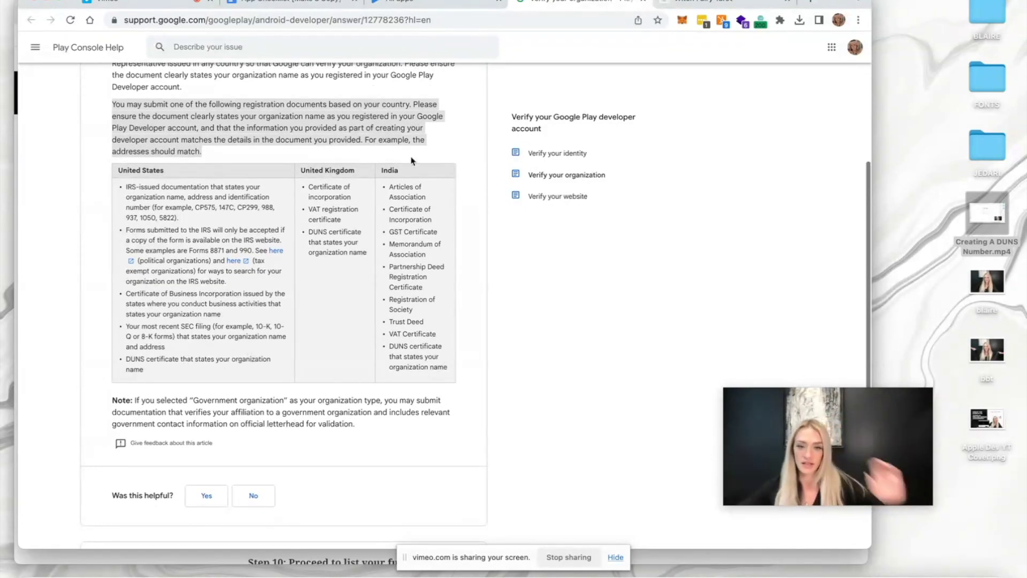
{"action": "left_click", "coordinate": [407, 2]}
- Go to Users and permissions and start inviting a new user
{"action": "scroll", "coordinate": [277, 205], "scroll_direction": "up", "scroll_amount": 2}
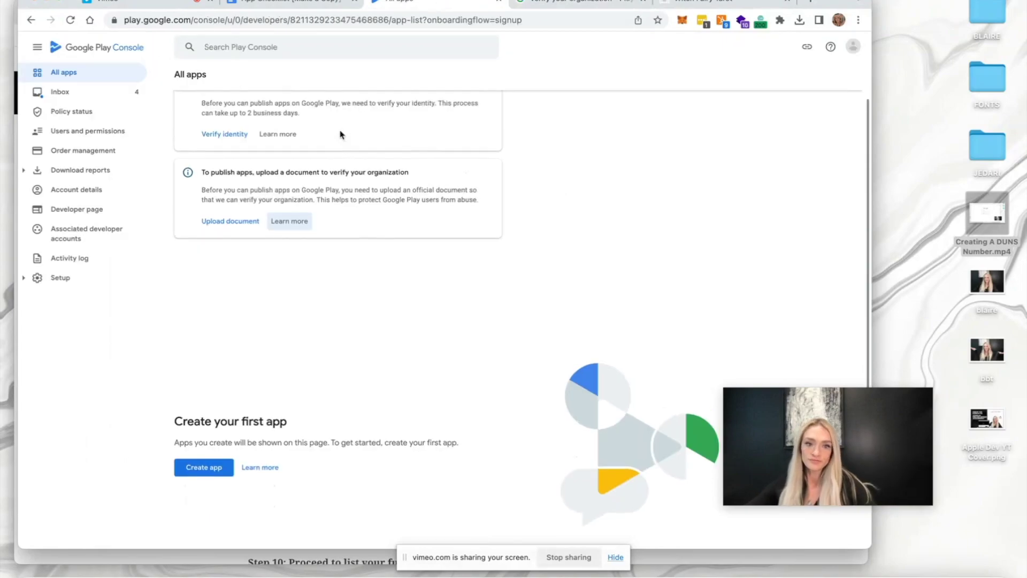
{"action": "scroll", "coordinate": [277, 205], "scroll_direction": "up", "scroll_amount": 1}
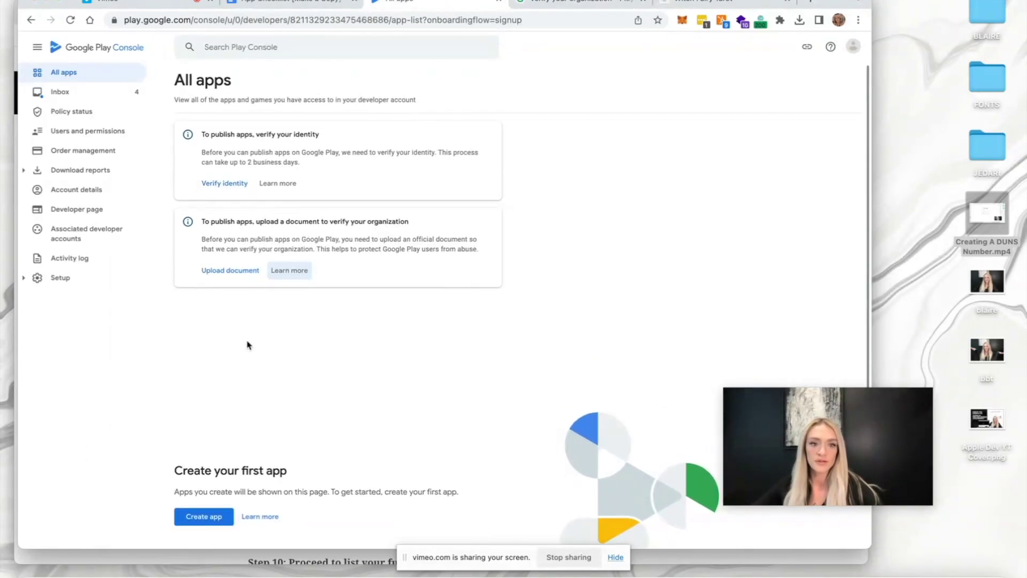
{"action": "scroll", "coordinate": [187, 300], "scroll_direction": "down", "scroll_amount": 2}
{"action": "scroll", "coordinate": [233, 370], "scroll_direction": "down", "scroll_amount": 2}
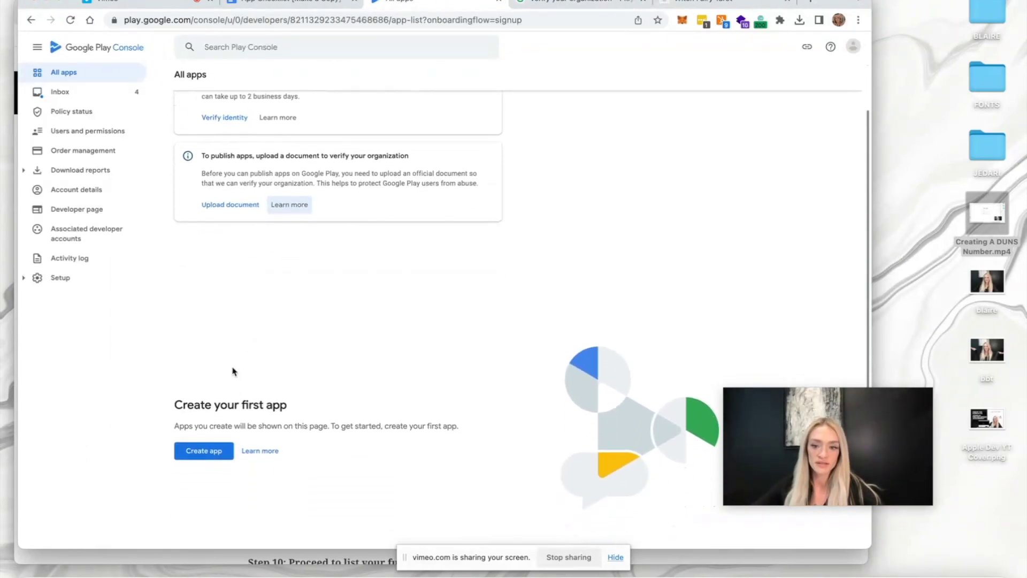
{"action": "scroll", "coordinate": [213, 348], "scroll_direction": "up", "scroll_amount": 3}
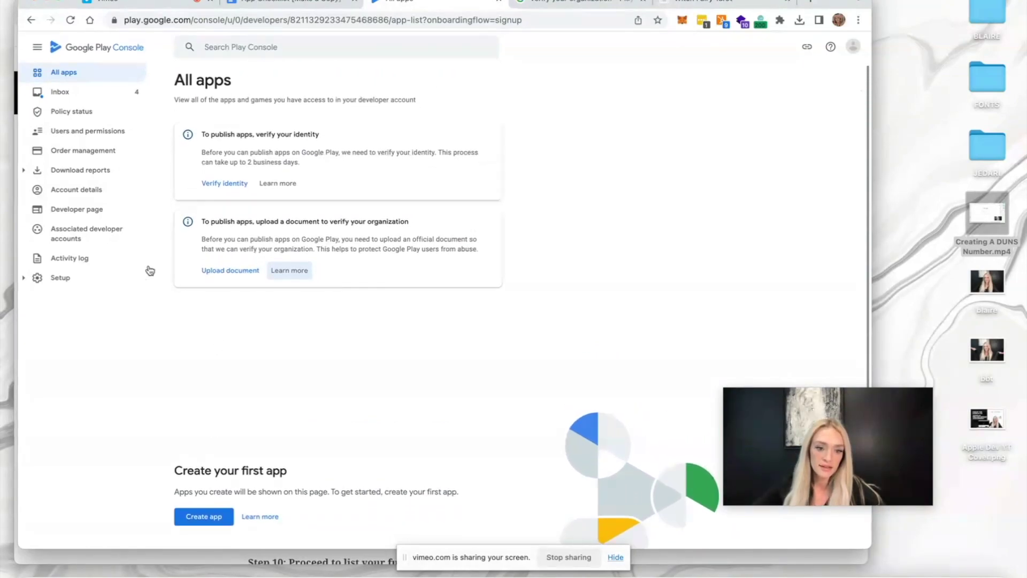
{"action": "left_click", "coordinate": [88, 131]}
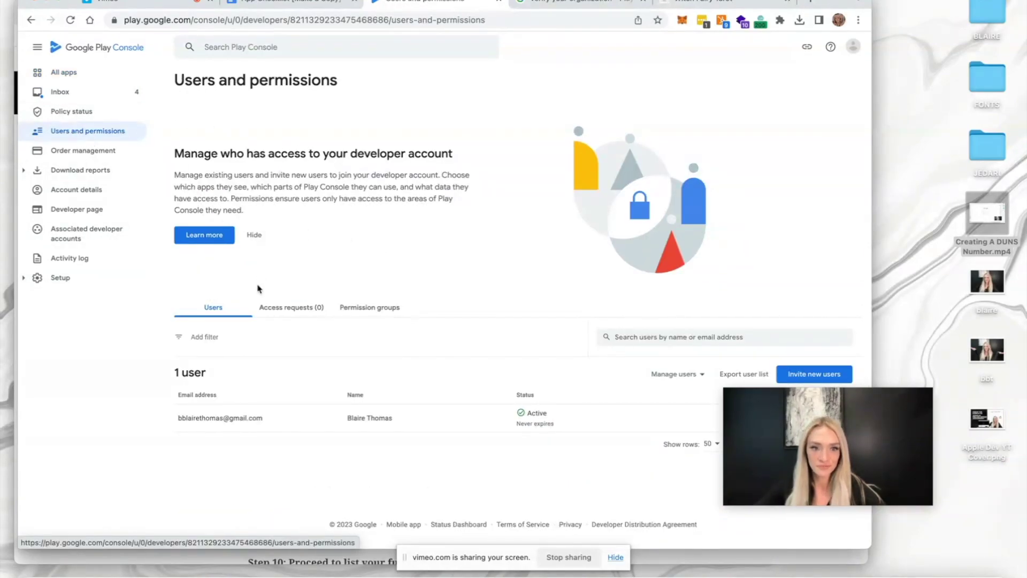
{"action": "mouse_move", "coordinate": [756, 417]}
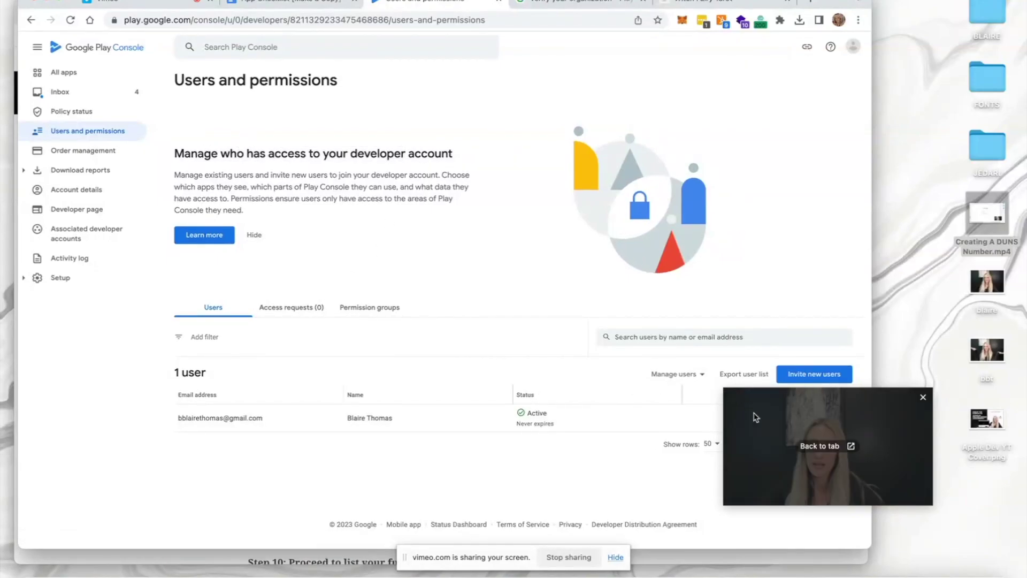
{"action": "left_click_drag", "start_coordinate": [755, 416], "coordinate": [735, 101]}
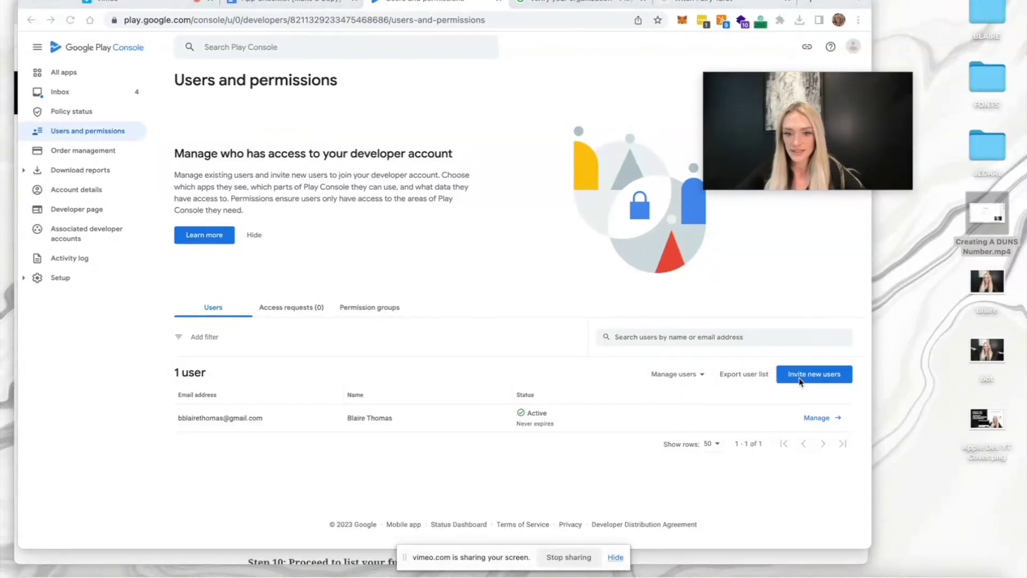
{"action": "left_click", "coordinate": [819, 377]}
- Enter the dev user's e-mail address in the invite form
{"action": "left_click", "coordinate": [432, 161]}
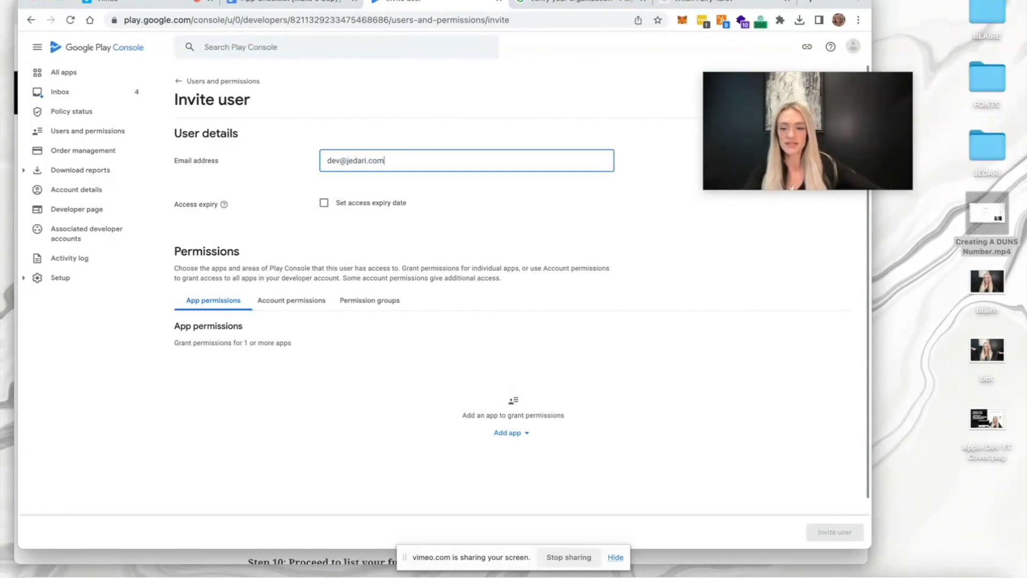
{"action": "scroll", "coordinate": [498, 429], "scroll_direction": "down", "scroll_amount": 1}
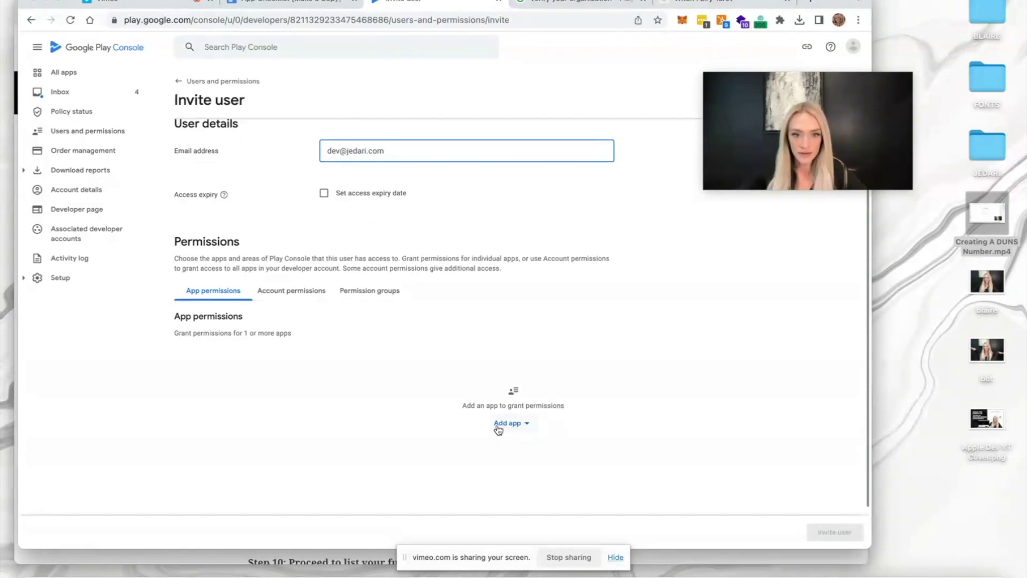
- Grant Admin (all permissions) under Account permissions and send the invite
{"action": "left_click", "coordinate": [303, 293]}
{"action": "scroll", "coordinate": [294, 281], "scroll_direction": "down", "scroll_amount": 3}
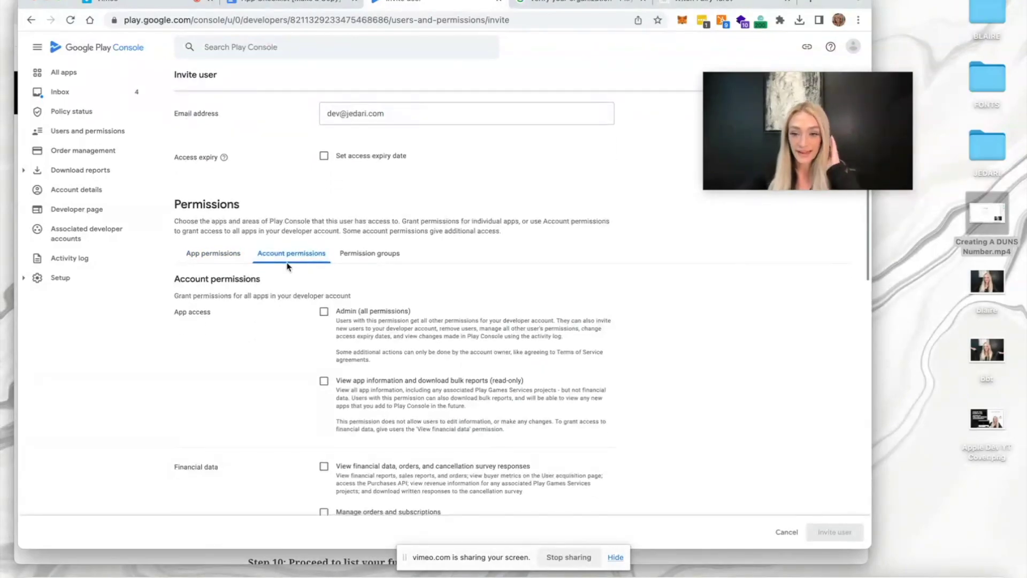
{"action": "scroll", "coordinate": [278, 299], "scroll_direction": "down", "scroll_amount": 1}
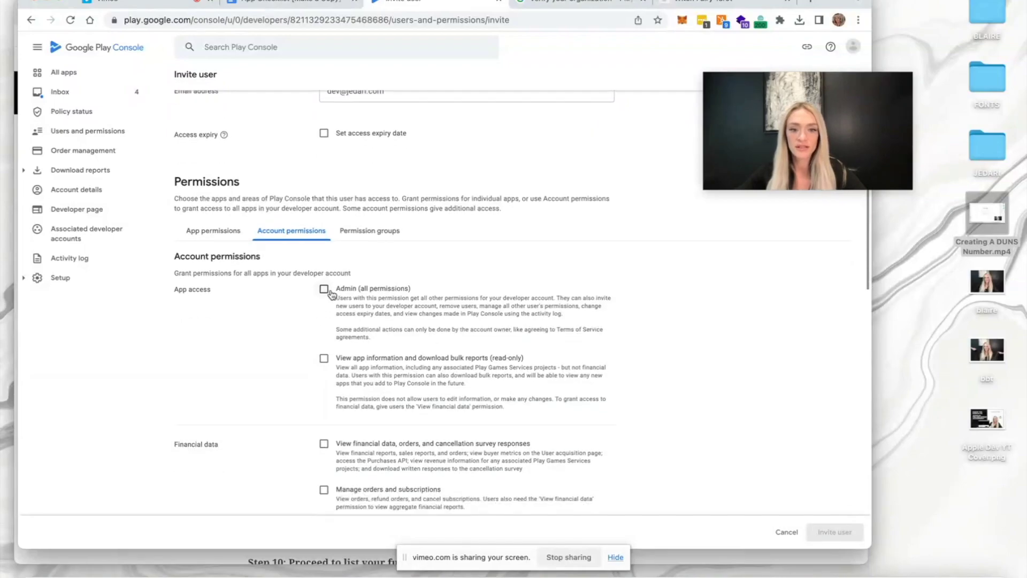
{"action": "left_click", "coordinate": [324, 289]}
{"action": "scroll", "coordinate": [310, 299], "scroll_direction": "down", "scroll_amount": 5}
{"action": "scroll", "coordinate": [296, 308], "scroll_direction": "down", "scroll_amount": 8}
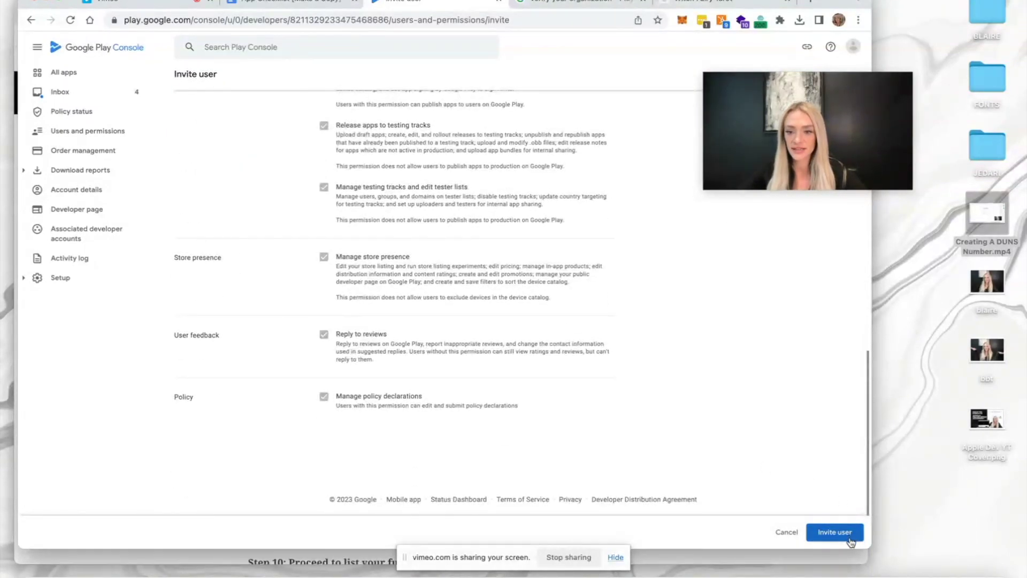
{"action": "left_click", "coordinate": [828, 533]}
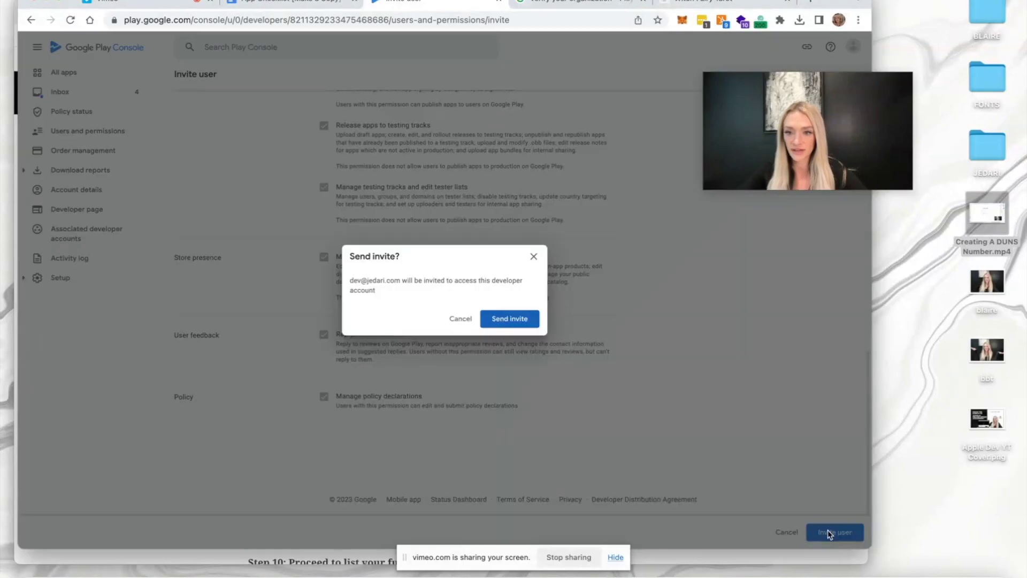
{"action": "left_click", "coordinate": [514, 319]}
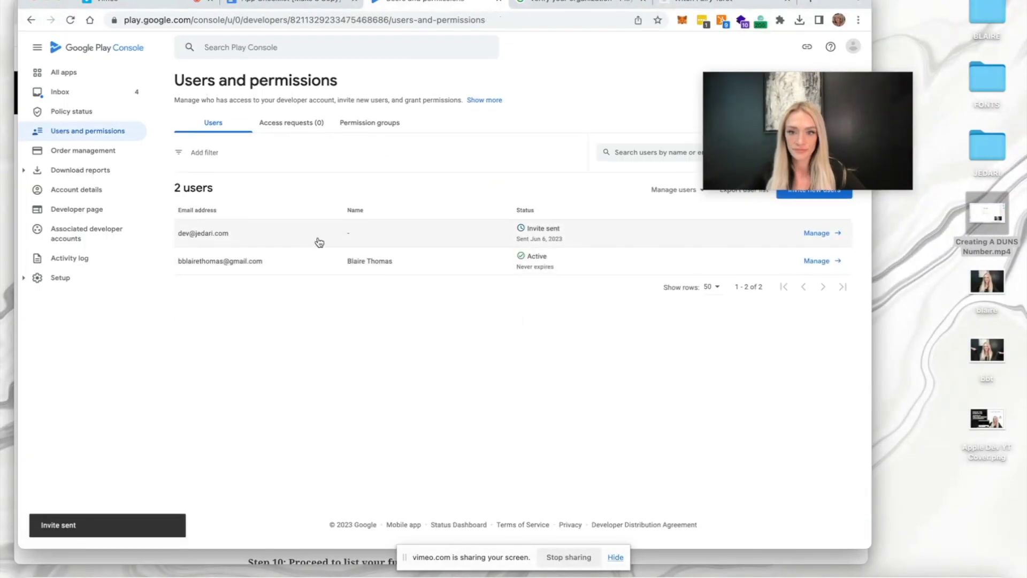
- Start a new user invite and begin entering the second team member's e-mail address
{"action": "left_click_drag", "start_coordinate": [808, 131], "coordinate": [826, 64]}
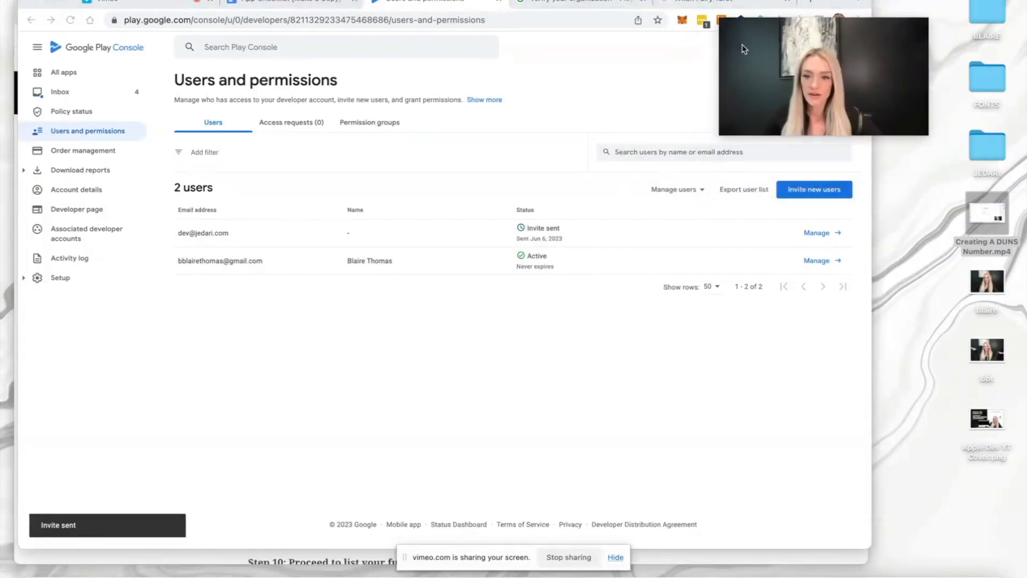
{"action": "left_click", "coordinate": [814, 190]}
{"action": "left_click", "coordinate": [366, 161]}
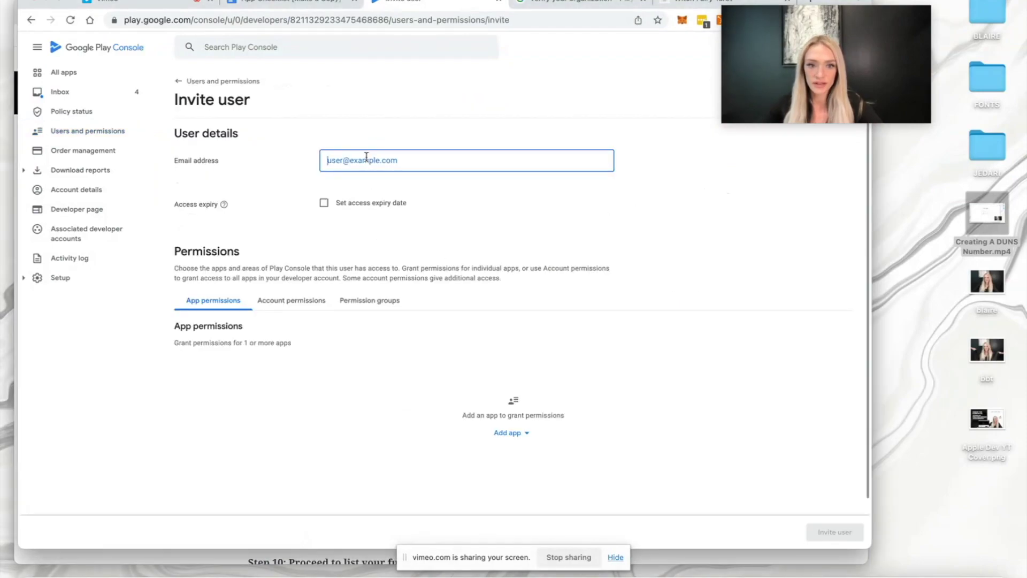
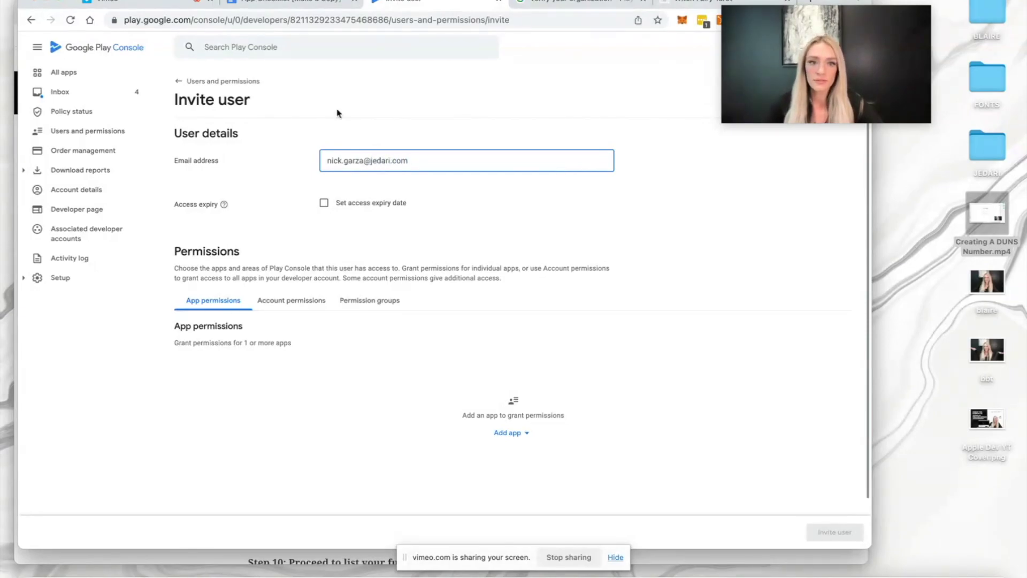
- Check the second admin address in the App Checklist document, then return to the invite form
{"action": "left_click", "coordinate": [279, 5]}
{"action": "left_click", "coordinate": [394, 332]}
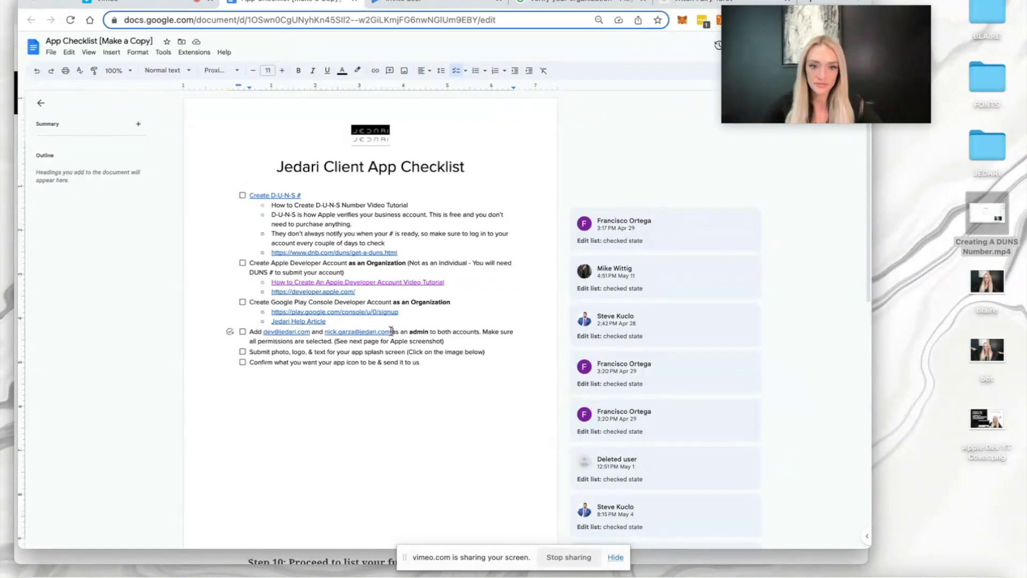
{"action": "left_click_drag", "start_coordinate": [391, 331], "coordinate": [329, 330]}
{"action": "left_click", "coordinate": [306, 342]}
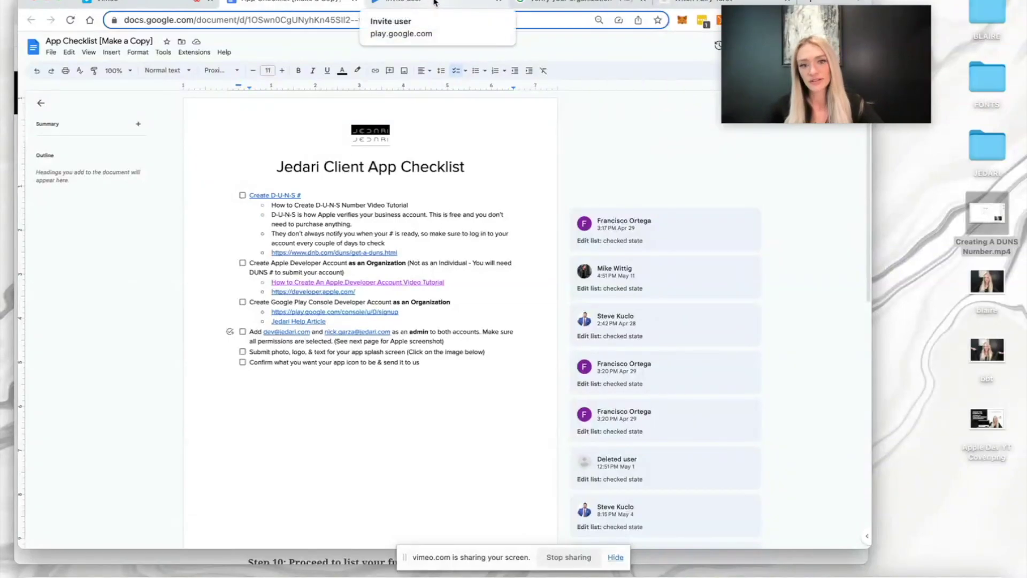
{"action": "left_click", "coordinate": [435, 4]}
- Give the second invitee Admin (all permissions) and send the invitation
{"action": "scroll", "coordinate": [271, 218], "scroll_direction": "down", "scroll_amount": 1}
{"action": "scroll", "coordinate": [278, 251], "scroll_direction": "up", "scroll_amount": 1}
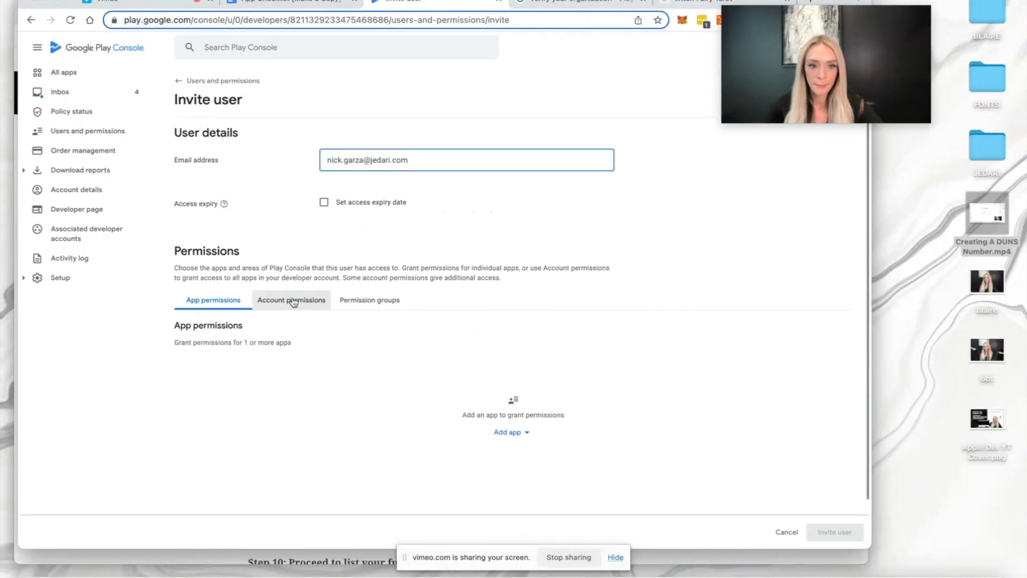
{"action": "left_click", "coordinate": [292, 301]}
{"action": "scroll", "coordinate": [291, 302], "scroll_direction": "down", "scroll_amount": 2}
{"action": "left_click", "coordinate": [339, 268]}
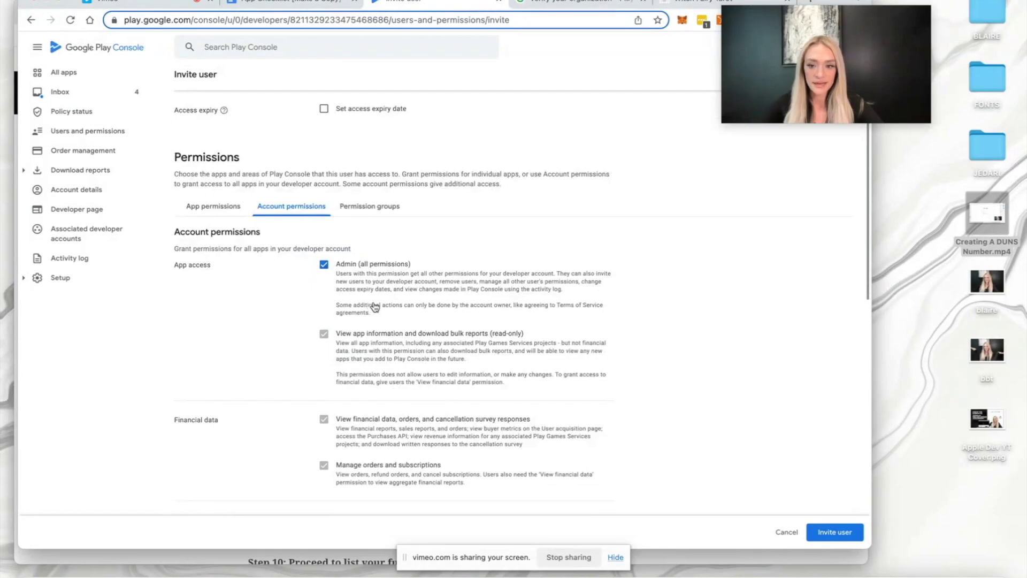
{"action": "scroll", "coordinate": [375, 306], "scroll_direction": "down", "scroll_amount": 4}
{"action": "scroll", "coordinate": [375, 306], "scroll_direction": "down", "scroll_amount": 5}
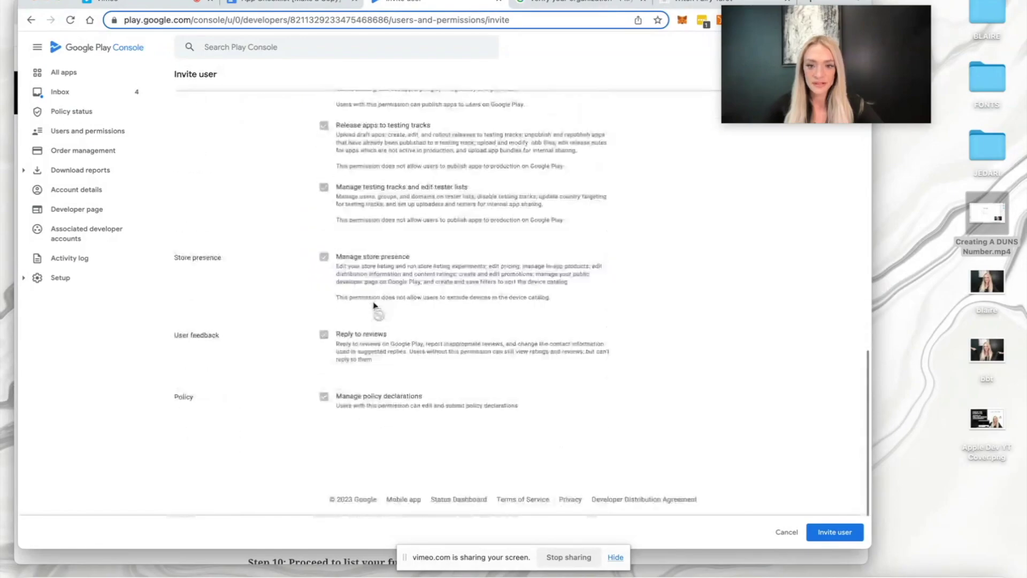
{"action": "left_click", "coordinate": [842, 532]}
{"action": "left_click", "coordinate": [503, 319]}
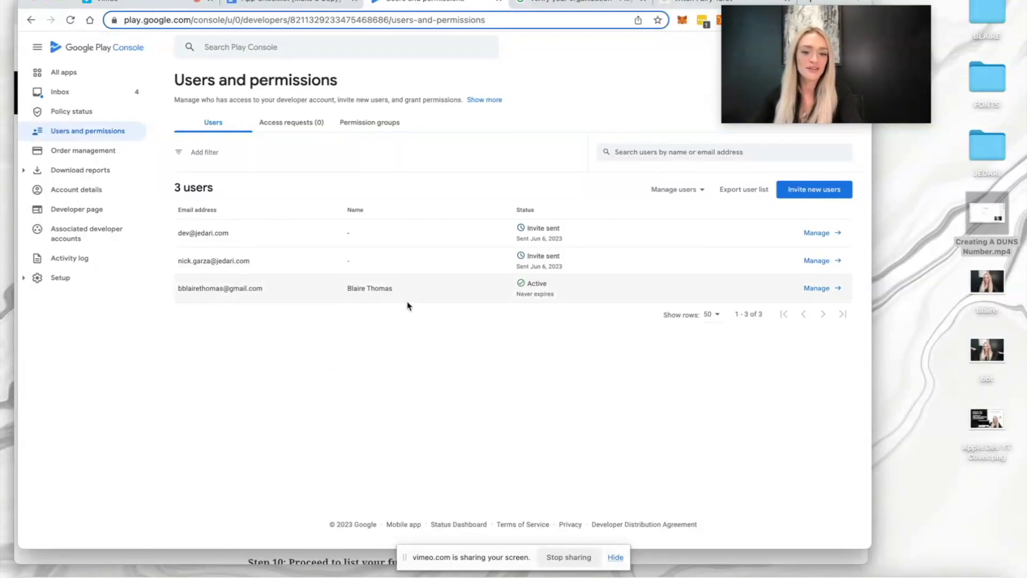
{"action": "mouse_move", "coordinate": [869, 85]}
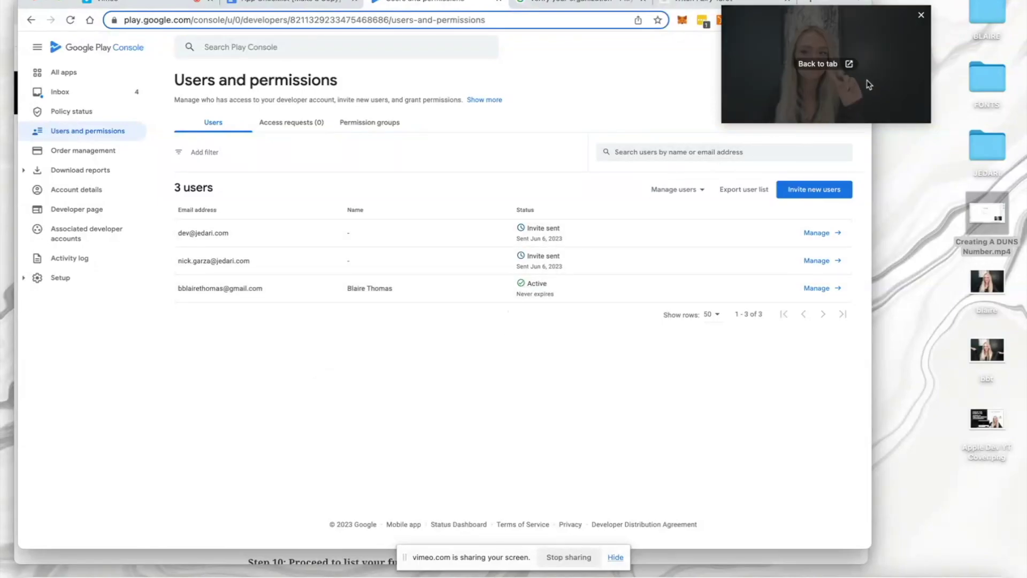